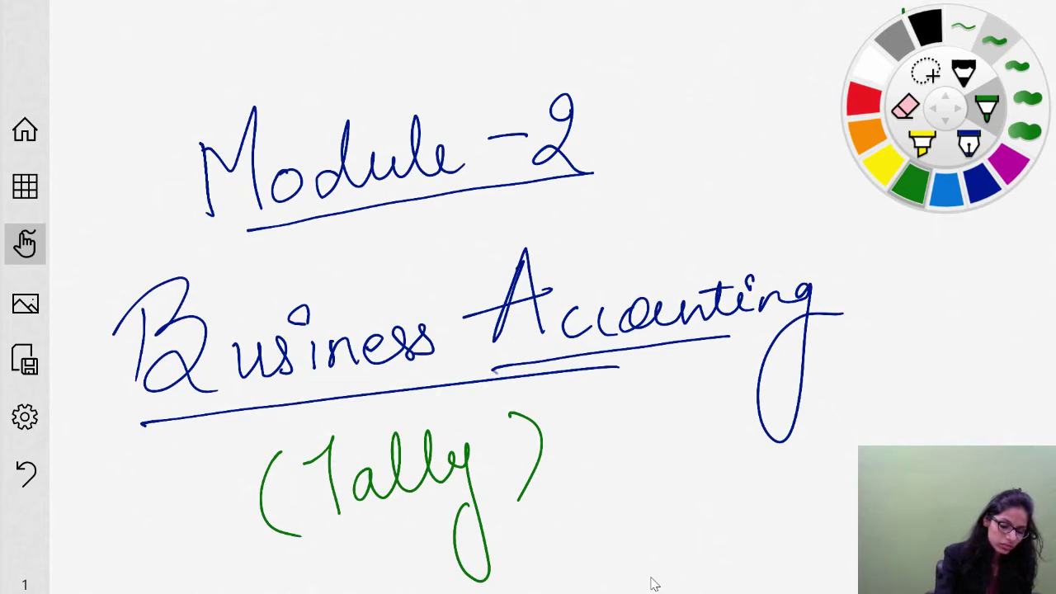
# - On page 2 of the notebook, underline Tally versions 5.4, 6.3, 7.2, 8.1 and 9.0 in green
pyautogui.press('Escape')
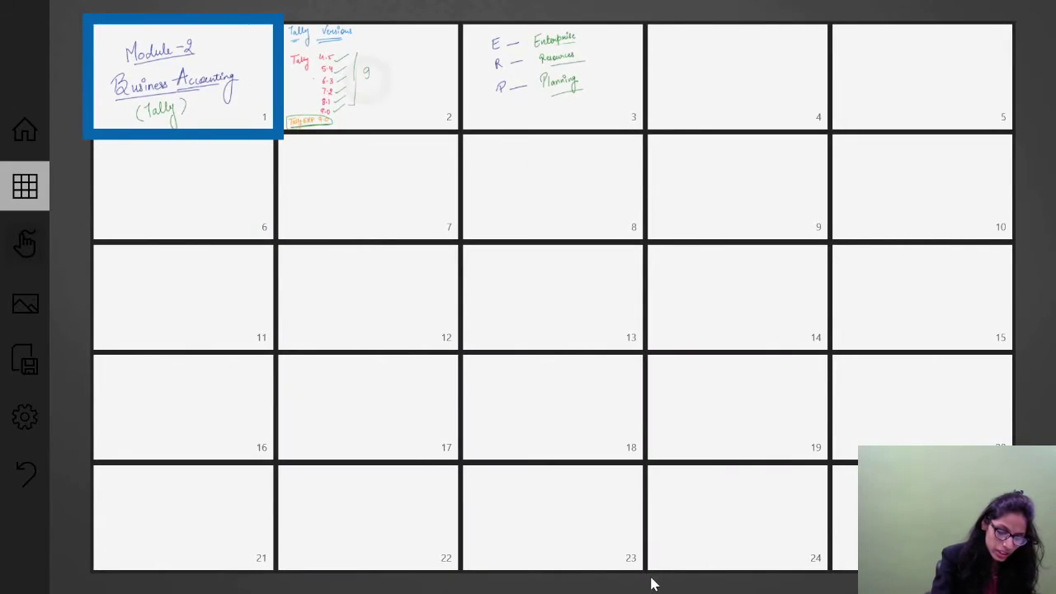
pyautogui.click(367, 80)
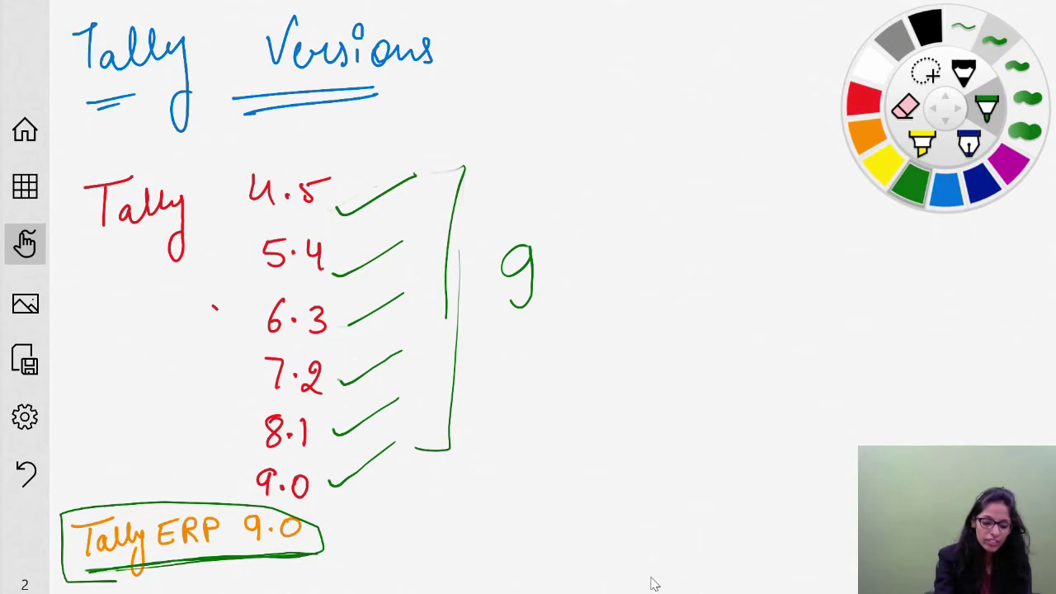
pyautogui.moveTo(271, 284); pyautogui.dragTo(323, 274)
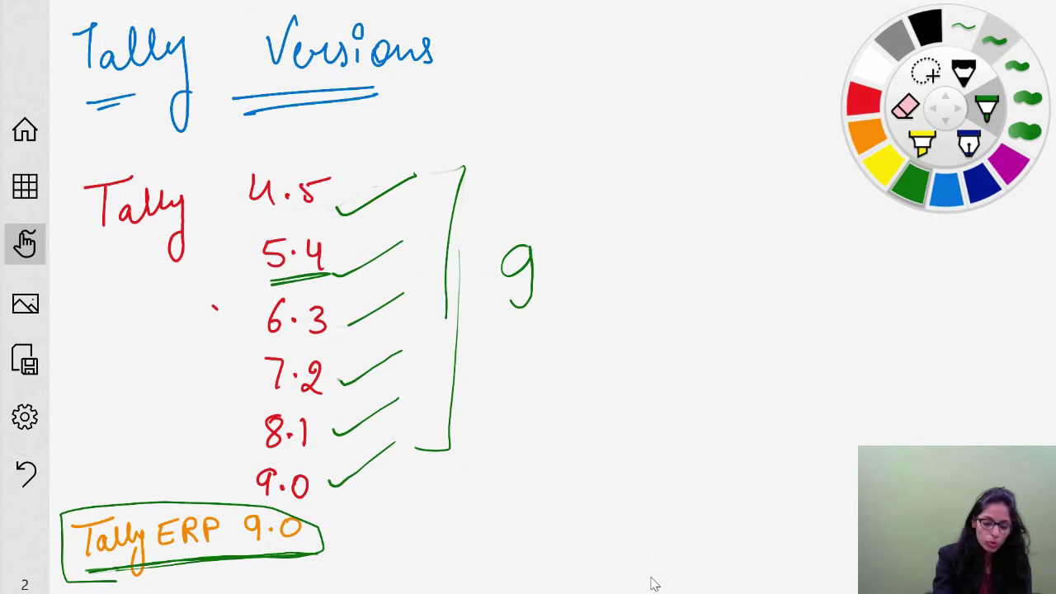
pyautogui.moveTo(269, 340); pyautogui.dragTo(335, 332)
pyautogui.moveTo(274, 395); pyautogui.dragTo(330, 384)
pyautogui.moveTo(254, 459); pyautogui.dragTo(335, 445)
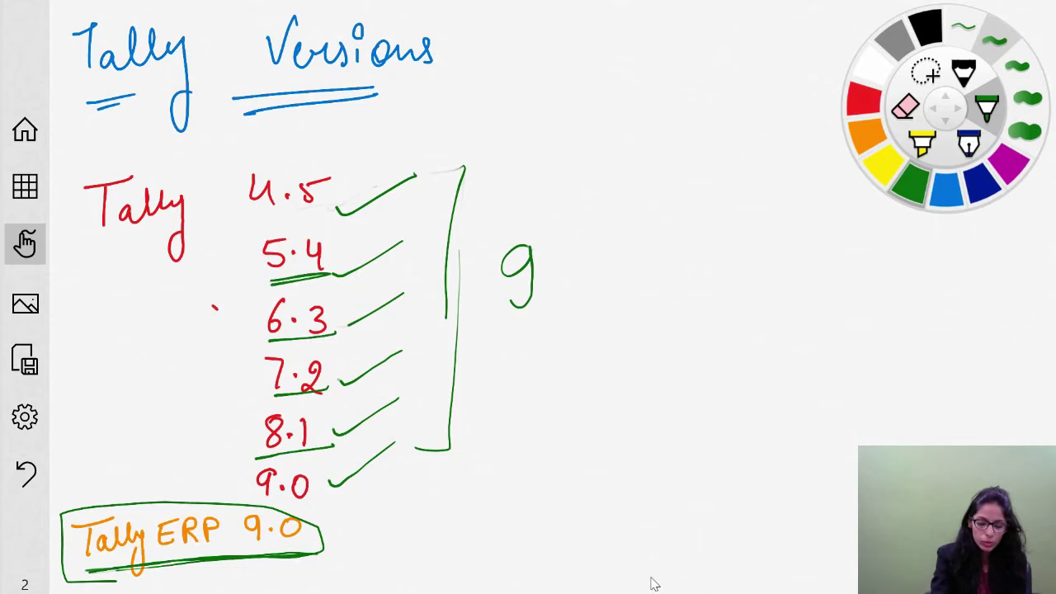
pyautogui.moveTo(275, 498); pyautogui.dragTo(332, 485)
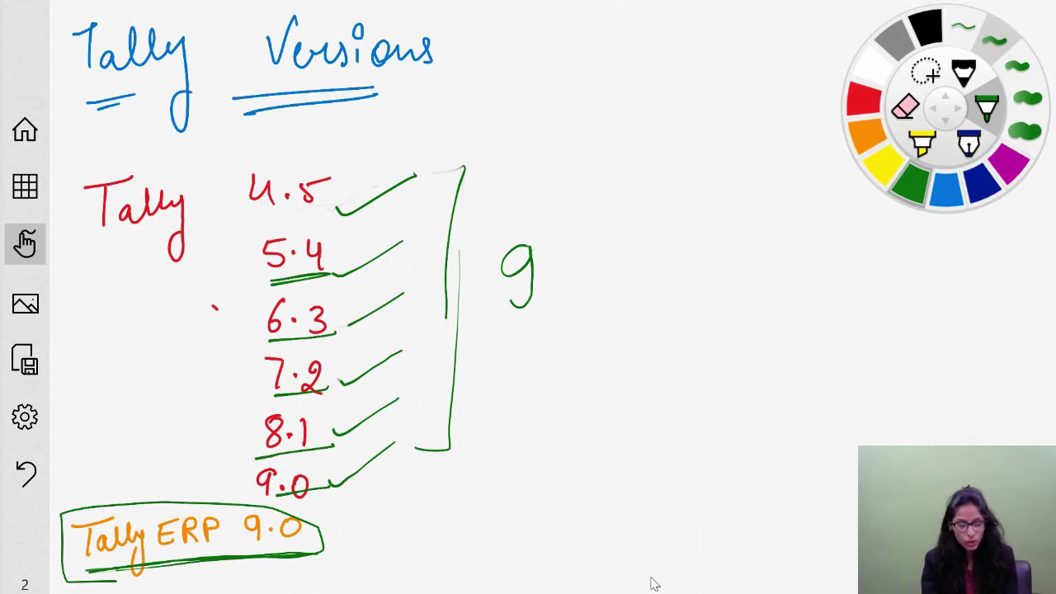
# - Add another green underline and a short stroke after ERP to the boxed Tally ERP 9.0, and retrace the upper part of the bracket
pyautogui.moveTo(79, 584); pyautogui.dragTo(333, 552)
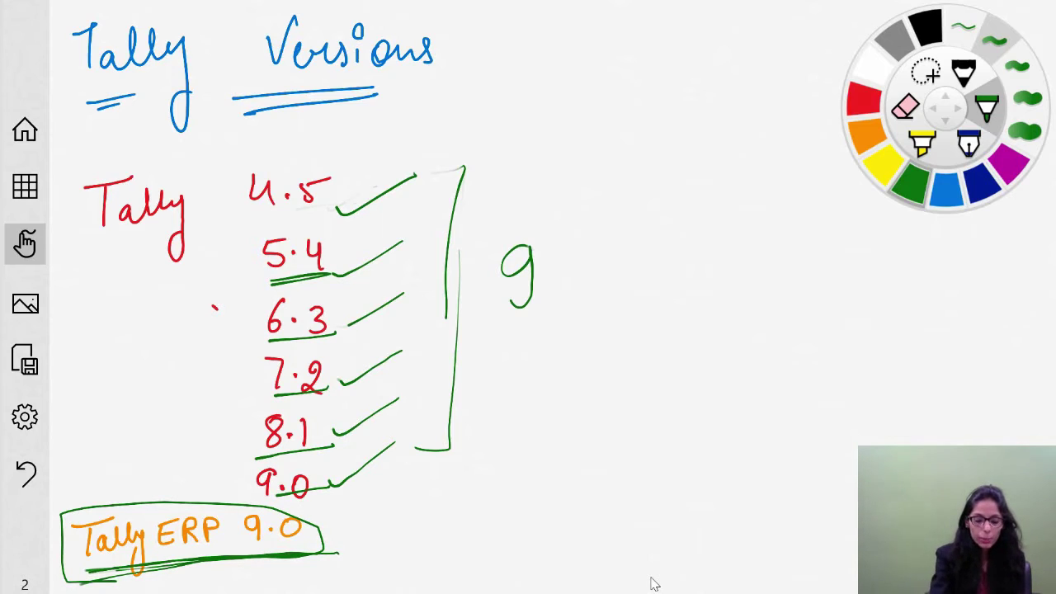
pyautogui.moveTo(469, 180); pyautogui.dragTo(458, 328)
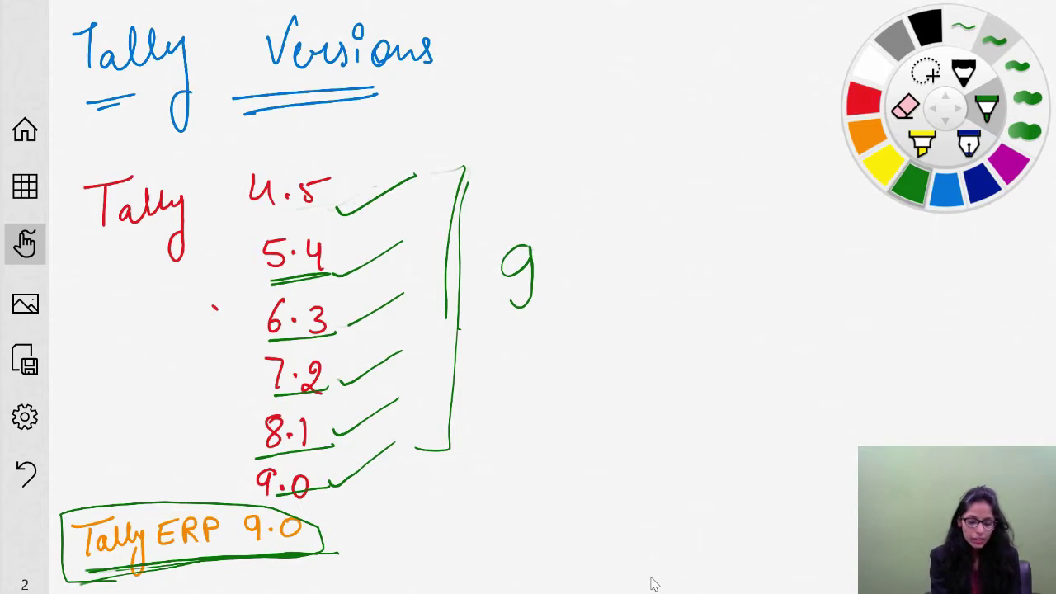
pyautogui.moveTo(215, 518); pyautogui.dragTo(216, 547)
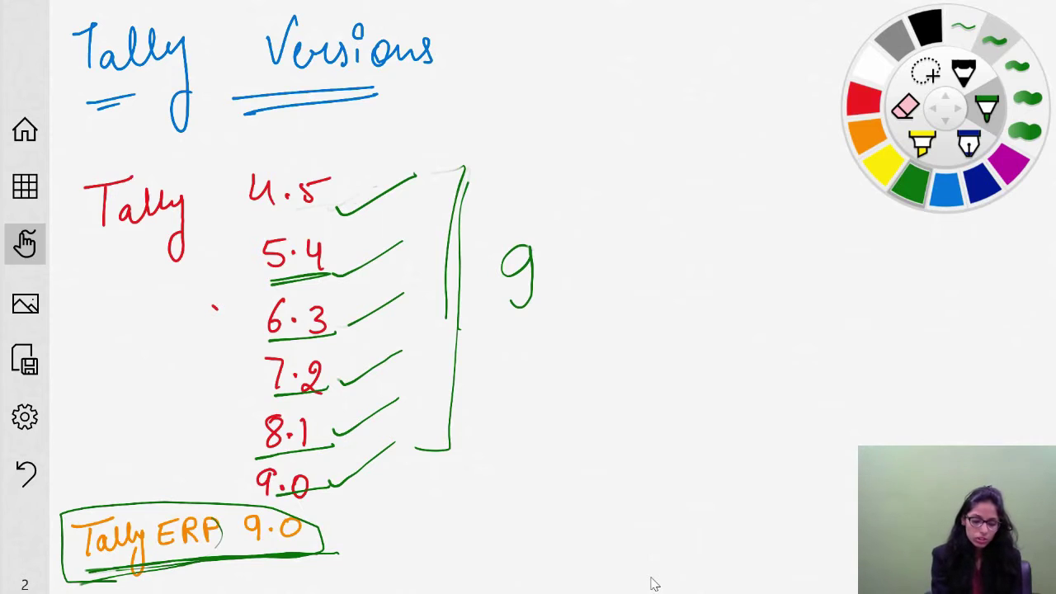
# - Open notebook page 3 with the expansion of ERP
pyautogui.click(24, 186)
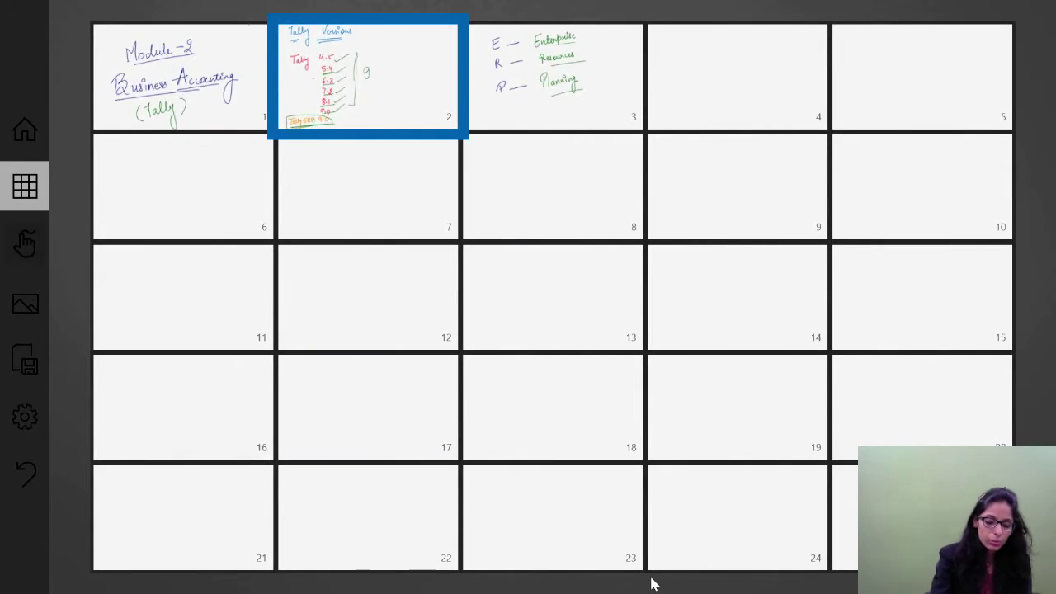
pyautogui.click(580, 78)
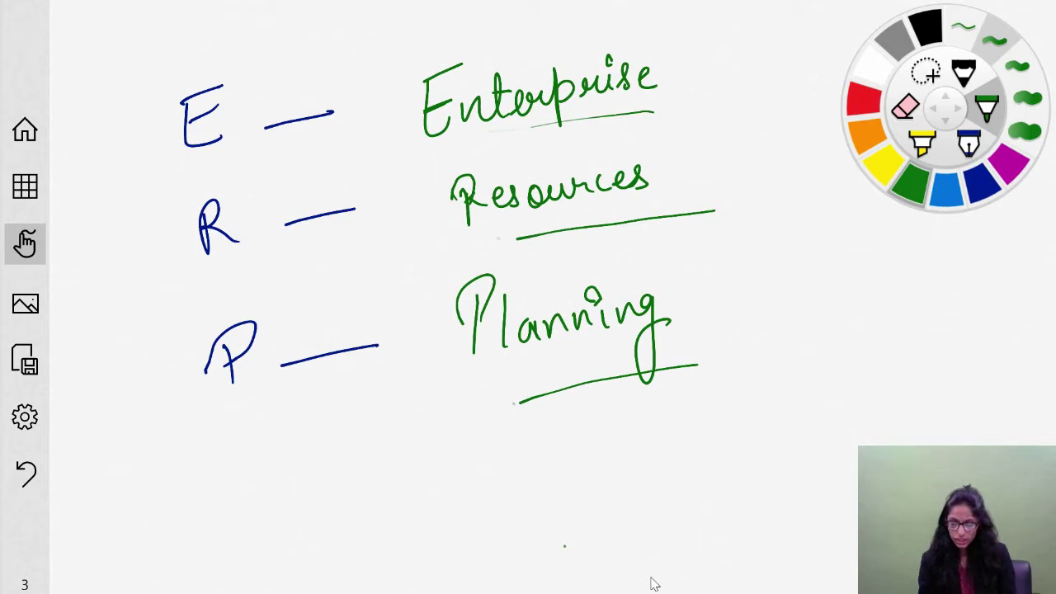
# - Switch to the Tally downloads page in the browser and review the Tally.ERP 9 Release 6.5.2 section through its install and download options
pyautogui.moveTo(855, 4)
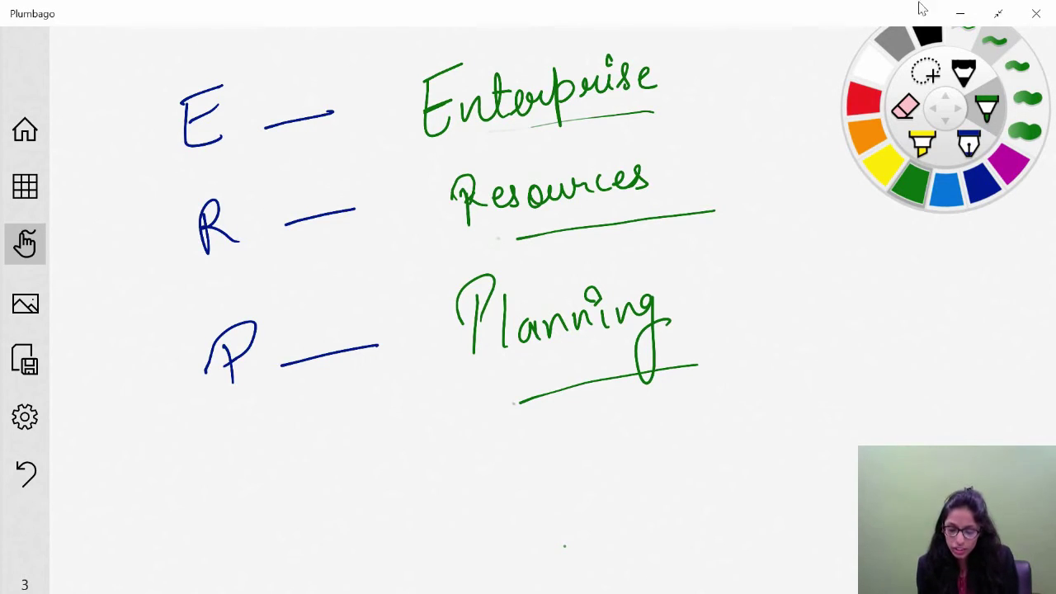
pyautogui.click(964, 8)
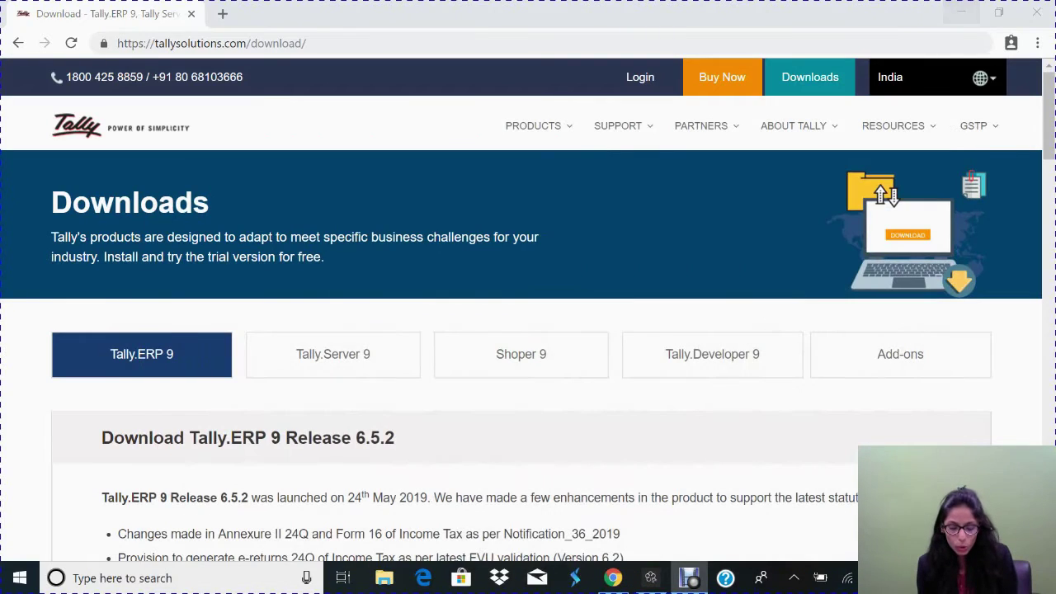
pyautogui.moveTo(750, 118)
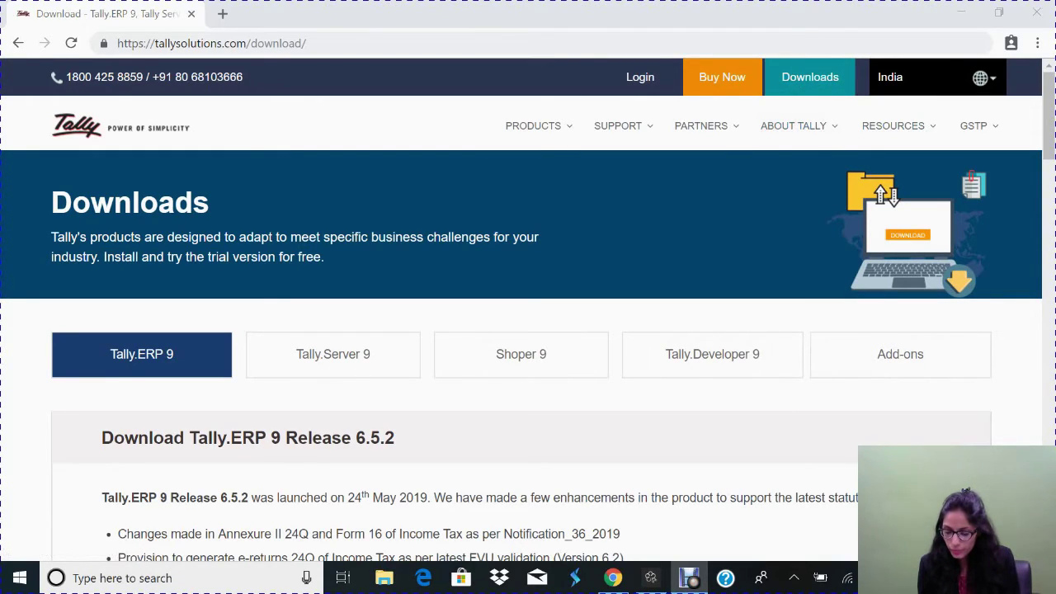
pyautogui.scroll(-5, 528, 330)
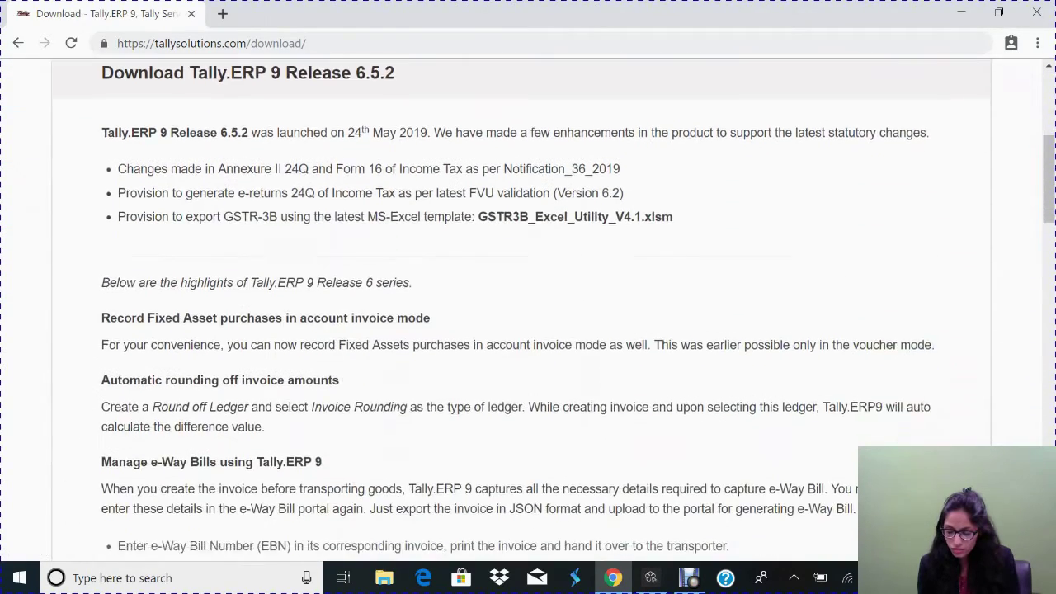
pyautogui.scroll(-5, 528, 330)
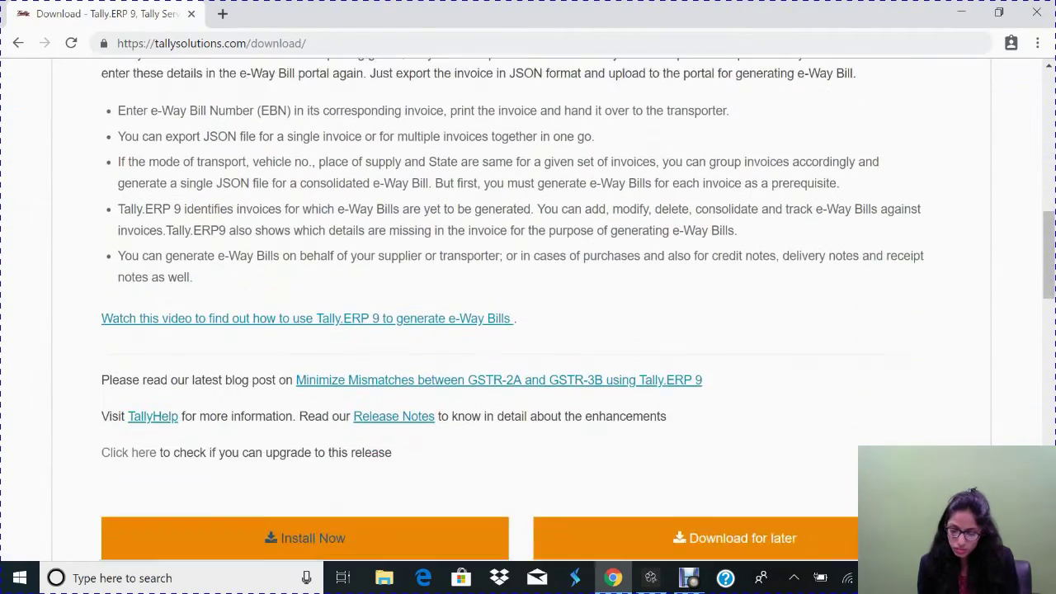
pyautogui.scroll(-2, 643, 469)
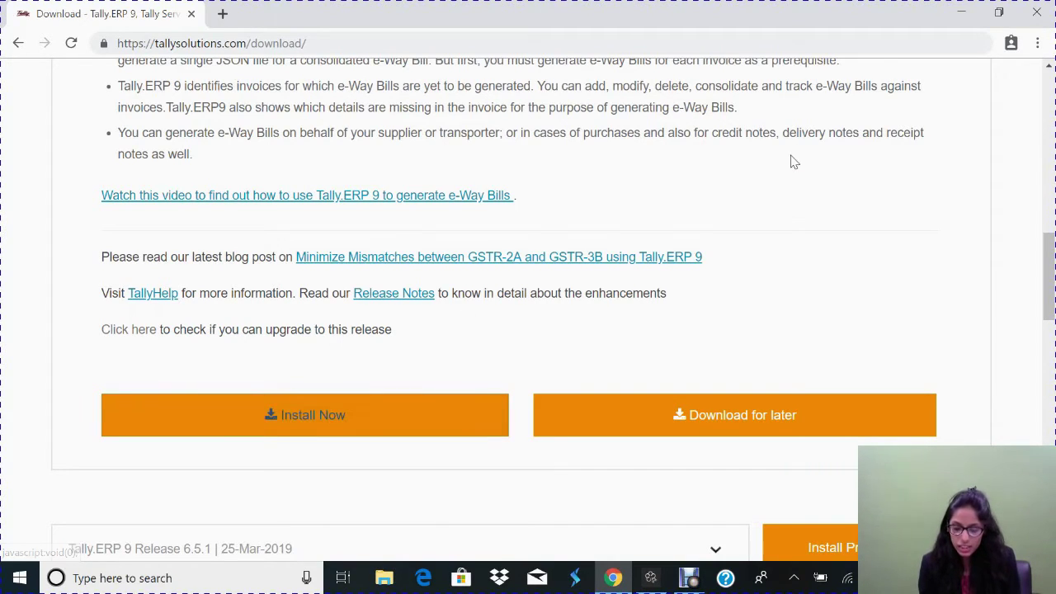
# - Close the browser and launch Tally.ERP 9 from the desktop
pyautogui.click(1037, 11)
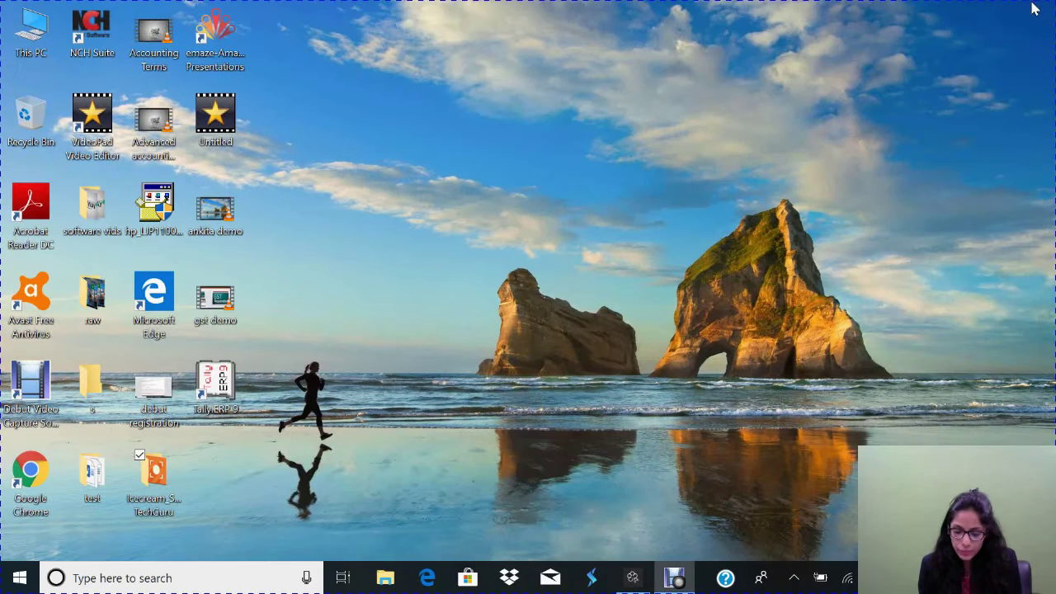
pyautogui.doubleClick(216, 387)
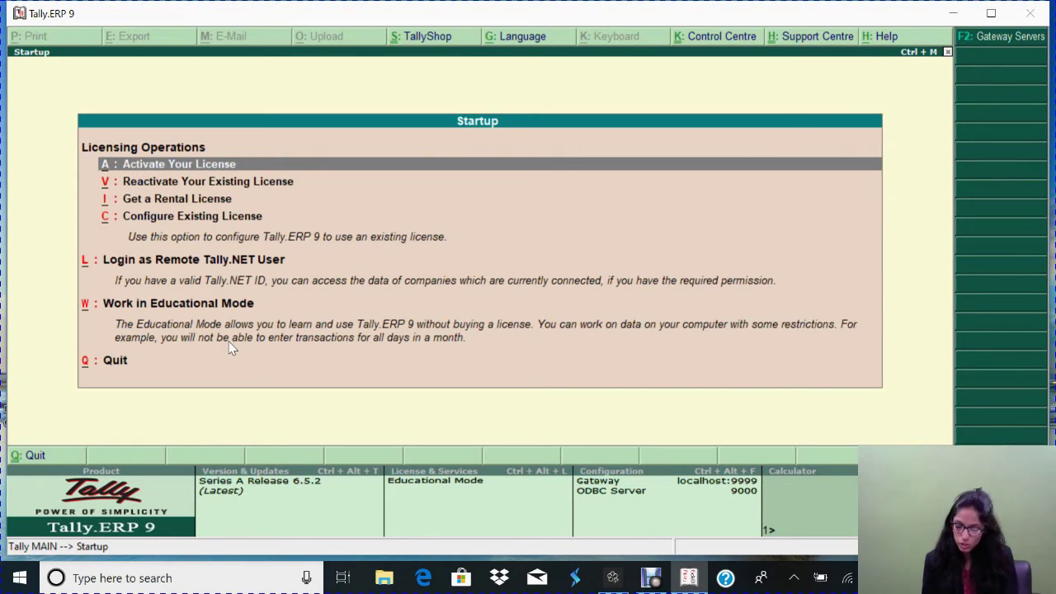
# - Examine the Startup options for licence activation, reactivation, rental, configuration, remote login and educational mode
pyautogui.press('Down')
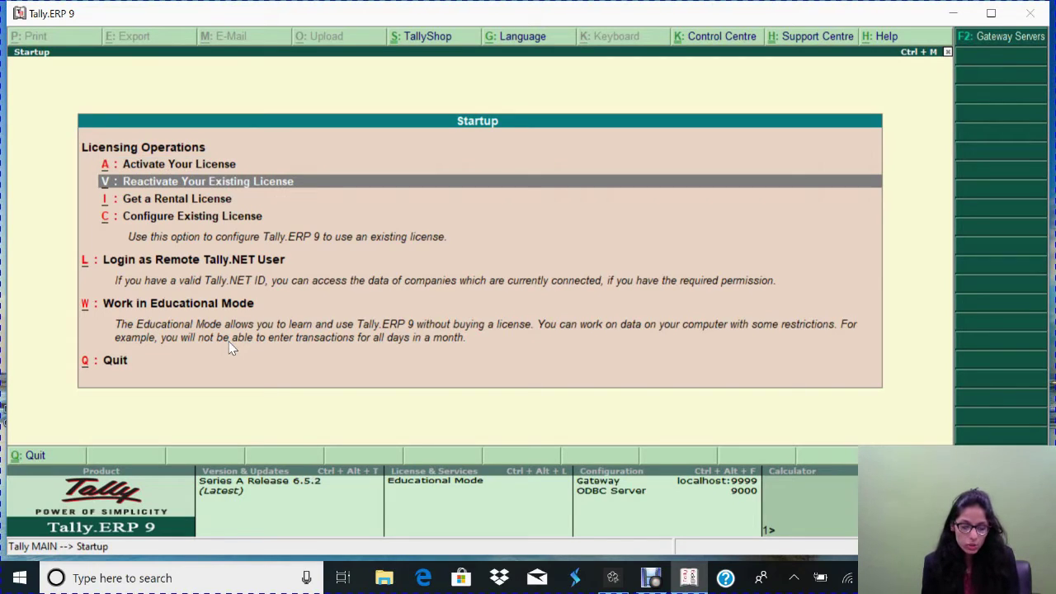
pyautogui.press('Down')
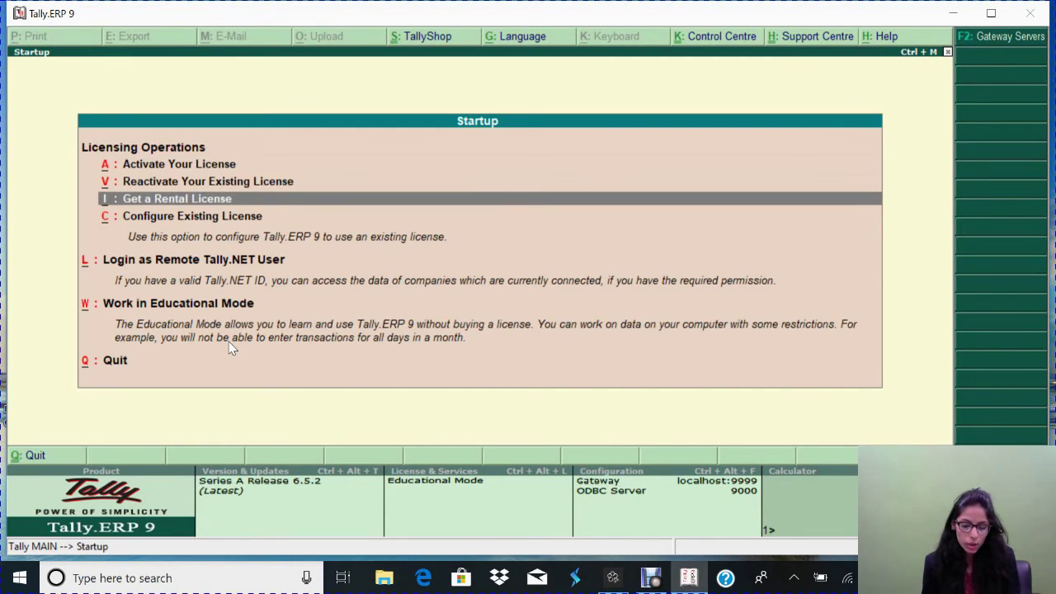
pyautogui.press('Down')
pyautogui.press('Down')
pyautogui.press('Down')
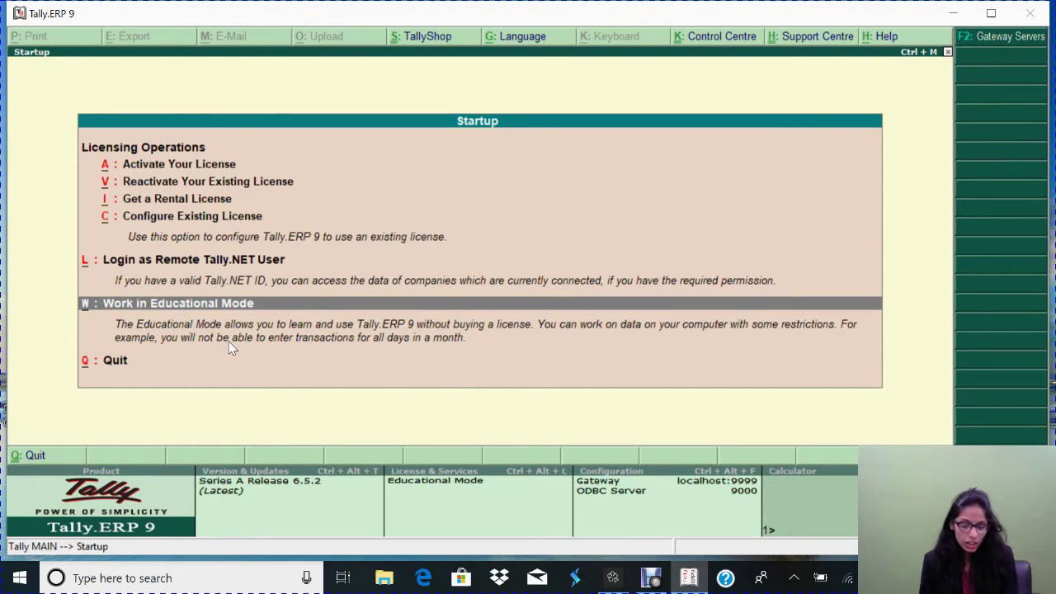
pyautogui.press('Up')
pyautogui.press('Up')
pyautogui.press('Up')
pyautogui.press('Up')
pyautogui.press('Up')
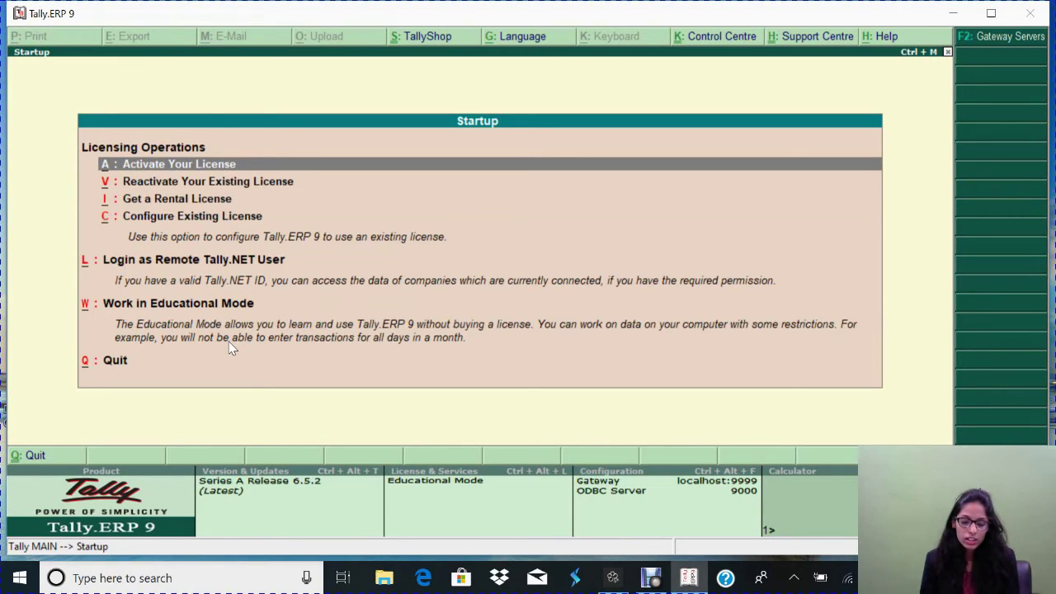
pyautogui.press('Down')
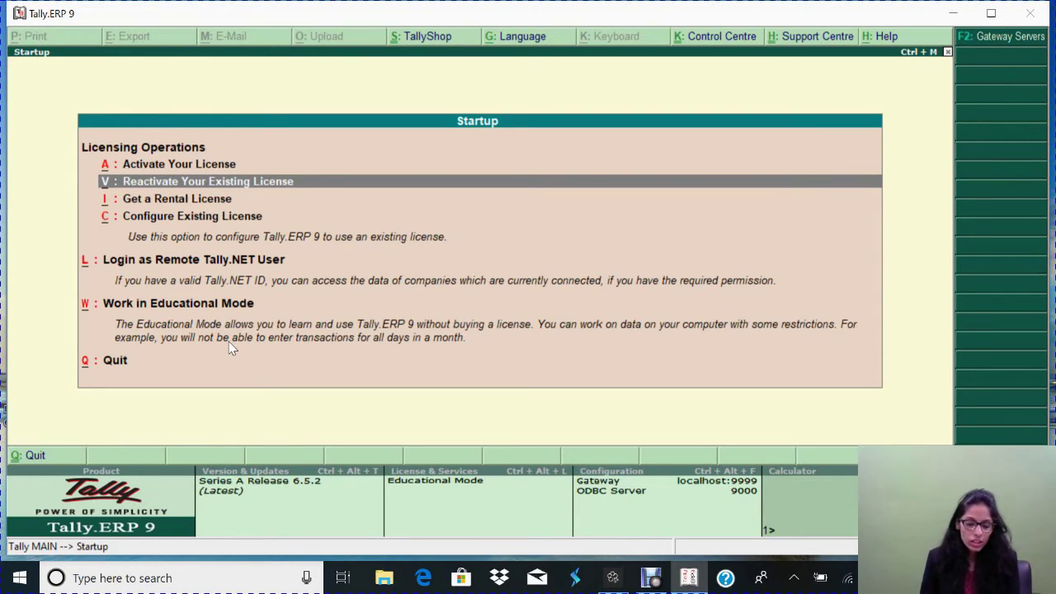
pyautogui.press('Down')
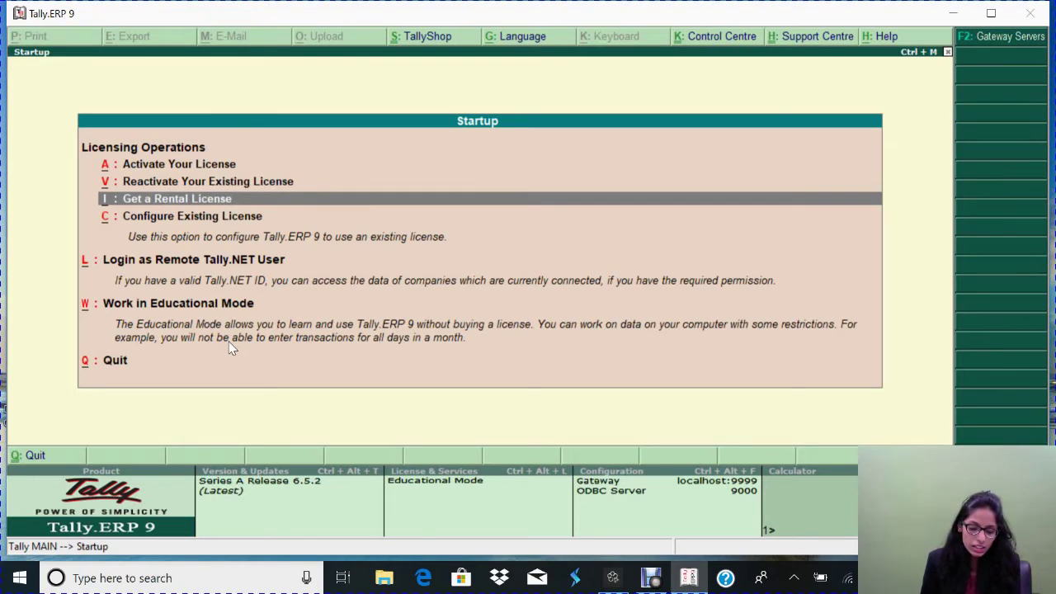
pyautogui.press('Down')
pyautogui.press('Down')
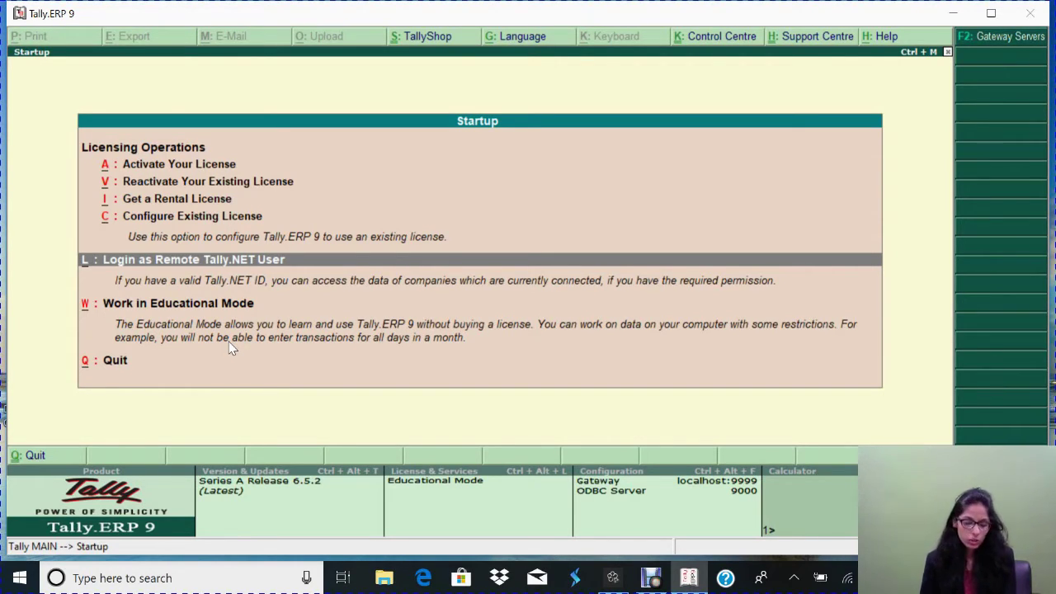
pyautogui.press('Up')
pyautogui.press('Up')
pyautogui.press('Up')
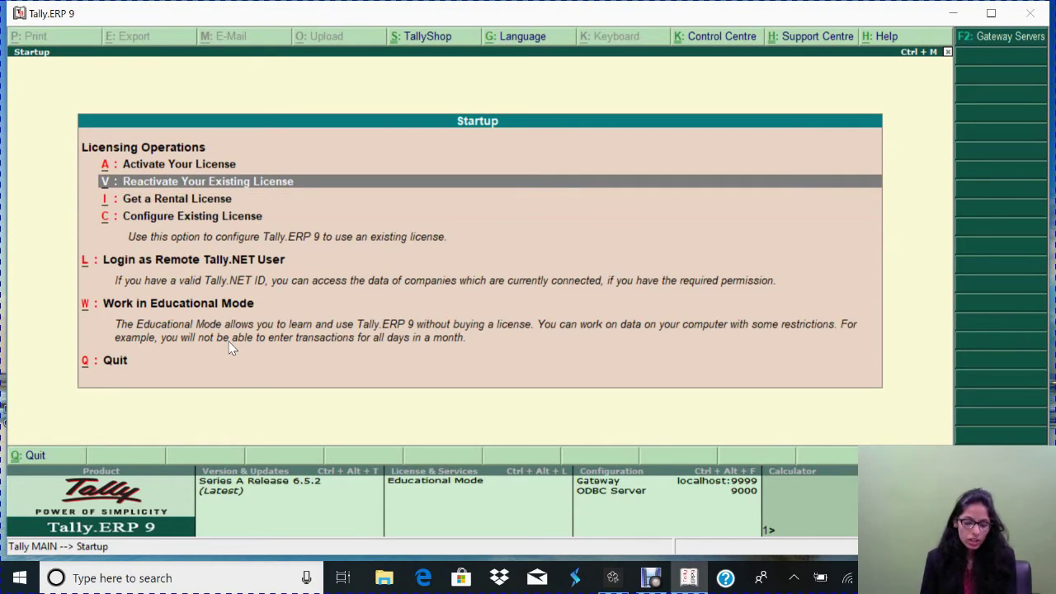
# - Start Tally.ERP 9 with the Work in Educational Mode option
pyautogui.press('Down')
pyautogui.press('Down')
pyautogui.press('Down')
pyautogui.press('Down')
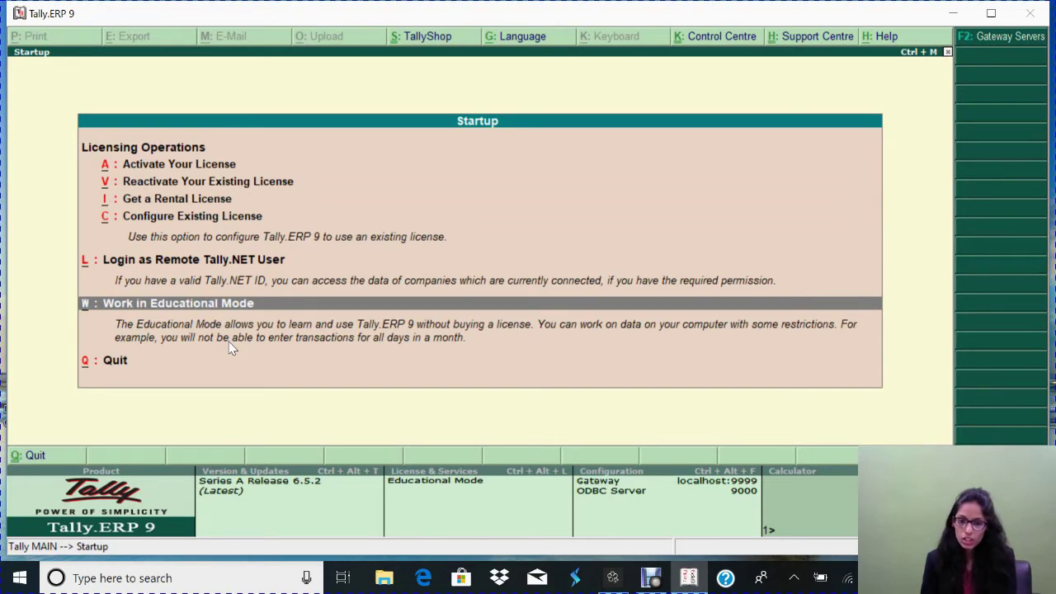
pyautogui.press('Return')
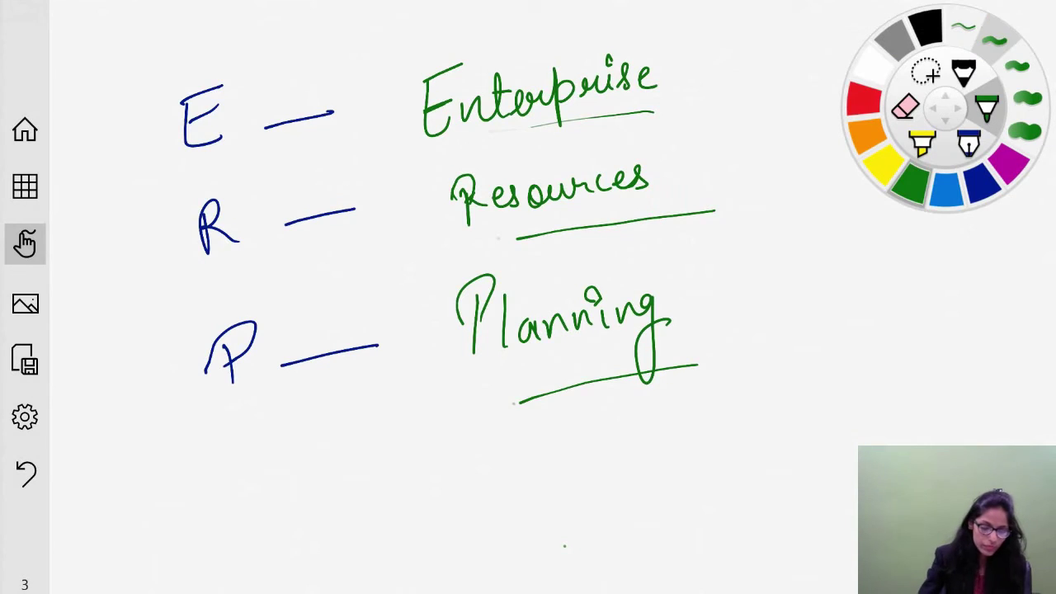
# - Open the blank page 4 of the Plumbago notebook
pyautogui.click(25, 187)
pyautogui.click(724, 70)
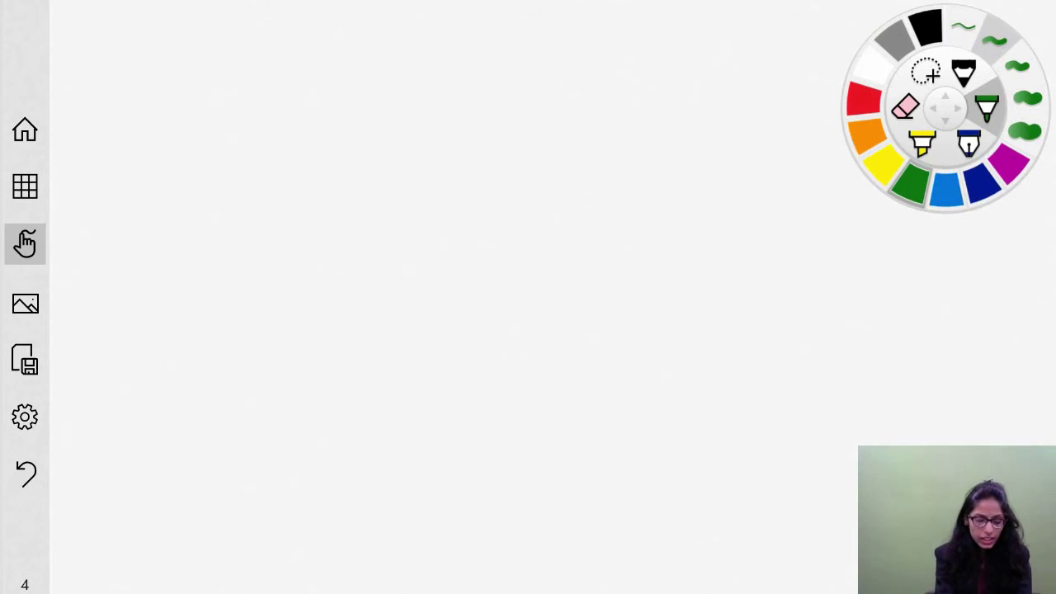
pyautogui.moveTo(158, 50)
pyautogui.mouseDown()
pyautogui.moveTo(132, 57)
pyautogui.moveTo(177, 48)
pyautogui.moveTo(131, 89)
pyautogui.mouseUp()
pyautogui.moveTo(171, 74)
pyautogui.mouseDown()
pyautogui.moveTo(266, 64)
pyautogui.moveTo(285, 73)
pyautogui.mouseUp()
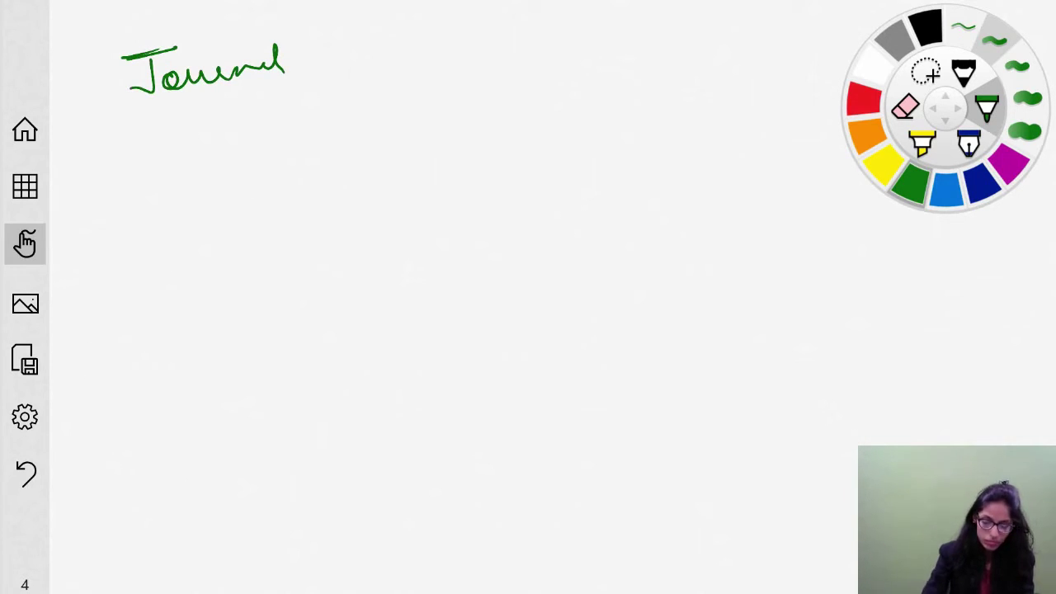
pyautogui.click(904, 105)
pyautogui.moveTo(282, 62)
pyautogui.mouseDown()
pyautogui.moveTo(240, 52)
pyautogui.moveTo(201, 80)
pyautogui.moveTo(115, 109)
pyautogui.mouseUp()
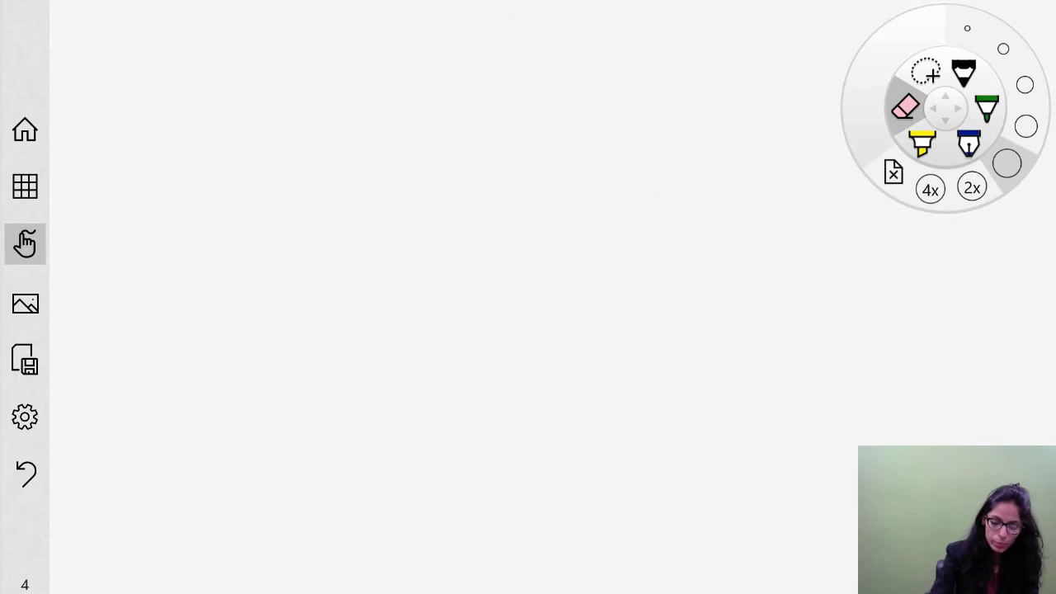
# - Handwrite "Voucher" in green near the upper edge of page 4 and draw a downward arrow beneath it
pyautogui.click(987, 108)
pyautogui.moveTo(143, 51)
pyautogui.mouseDown()
pyautogui.moveTo(124, 62)
pyautogui.moveTo(142, 47)
pyautogui.mouseUp()
pyautogui.moveTo(150, 69)
pyautogui.mouseDown()
pyautogui.moveTo(175, 78)
pyautogui.moveTo(188, 64)
pyautogui.mouseUp()
pyautogui.moveTo(199, 61)
pyautogui.mouseDown()
pyautogui.moveTo(188, 76)
pyautogui.moveTo(209, 76)
pyautogui.mouseUp()
pyautogui.moveTo(211, 69); pyautogui.dragTo(255, 52)
pyautogui.moveTo(202, 92); pyautogui.dragTo(204, 114)
pyautogui.moveTo(193, 100); pyautogui.dragTo(220, 97)
# - Handwrite "Journal Entry" in green below the Voucher arrow and draw another downward arrow under it
pyautogui.moveTo(156, 145)
pyautogui.mouseDown()
pyautogui.moveTo(169, 166)
pyautogui.moveTo(150, 179)
pyautogui.mouseUp()
pyautogui.moveTo(187, 154)
pyautogui.mouseDown()
pyautogui.moveTo(272, 148)
pyautogui.moveTo(305, 132)
pyautogui.moveTo(302, 144)
pyautogui.mouseUp()
pyautogui.moveTo(309, 134)
pyautogui.mouseDown()
pyautogui.moveTo(328, 123)
pyautogui.moveTo(334, 132)
pyautogui.mouseUp()
pyautogui.moveTo(323, 120); pyautogui.dragTo(381, 115)
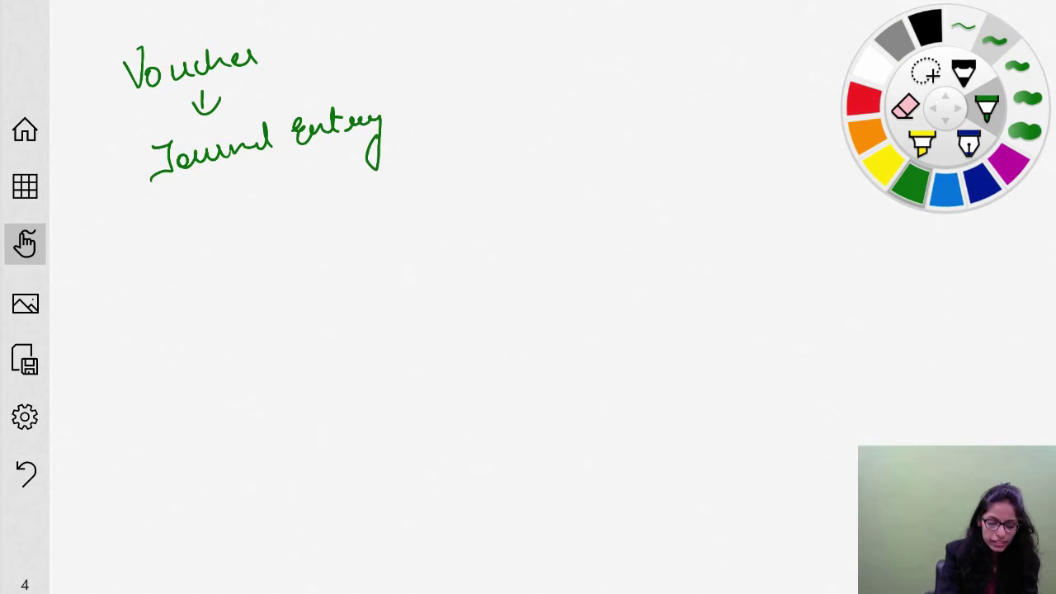
pyautogui.moveTo(245, 176)
pyautogui.mouseDown()
pyautogui.moveTo(247, 196)
pyautogui.moveTo(264, 188)
pyautogui.mouseUp()
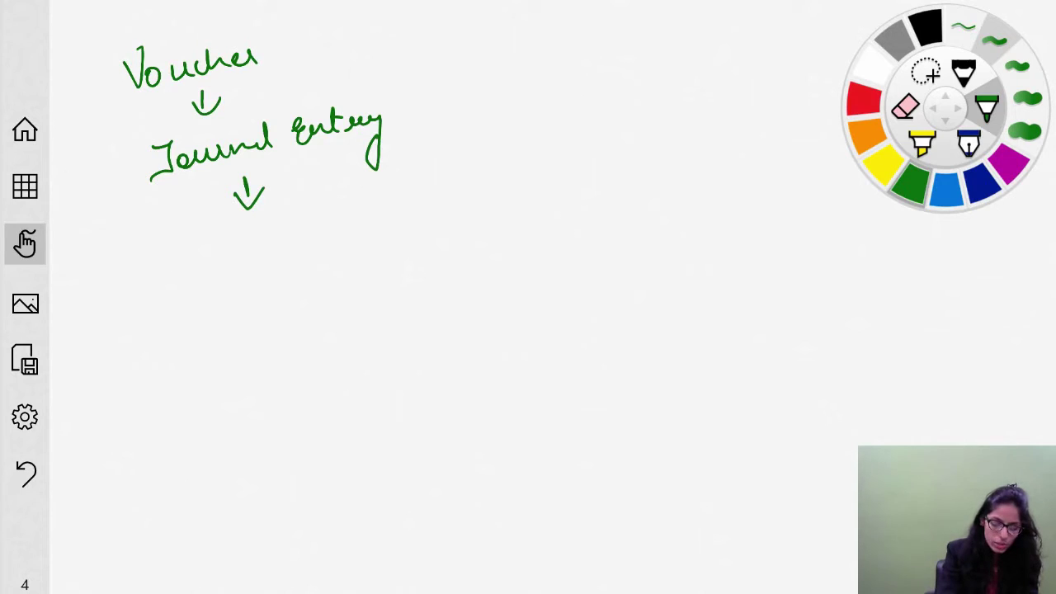
pyautogui.moveTo(371, 348); pyautogui.dragTo(383, 353)
pyautogui.moveTo(312, 529); pyautogui.dragTo(312, 537)
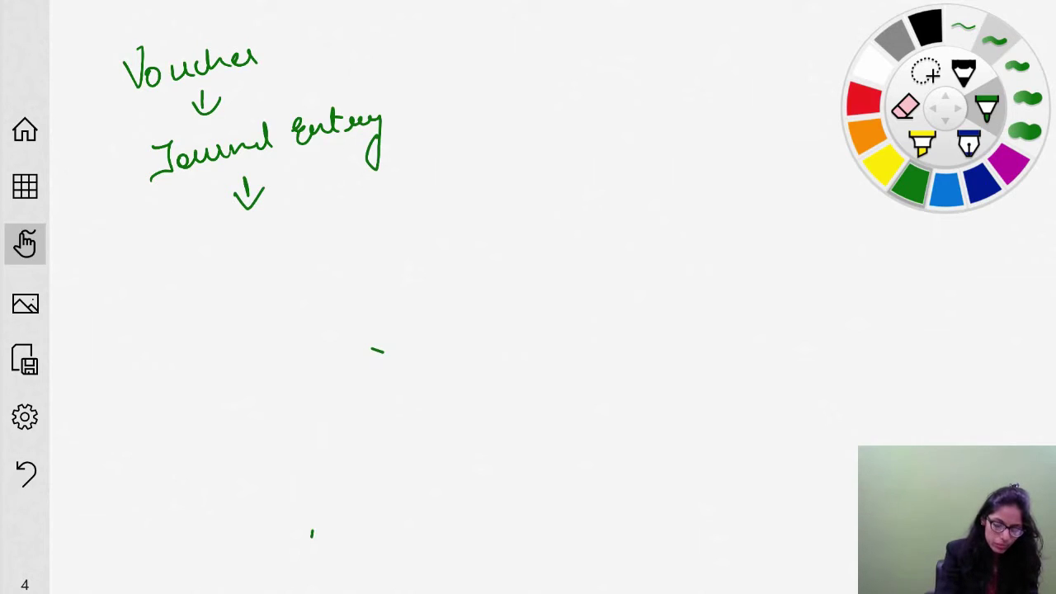
pyautogui.moveTo(344, 345); pyautogui.dragTo(354, 352)
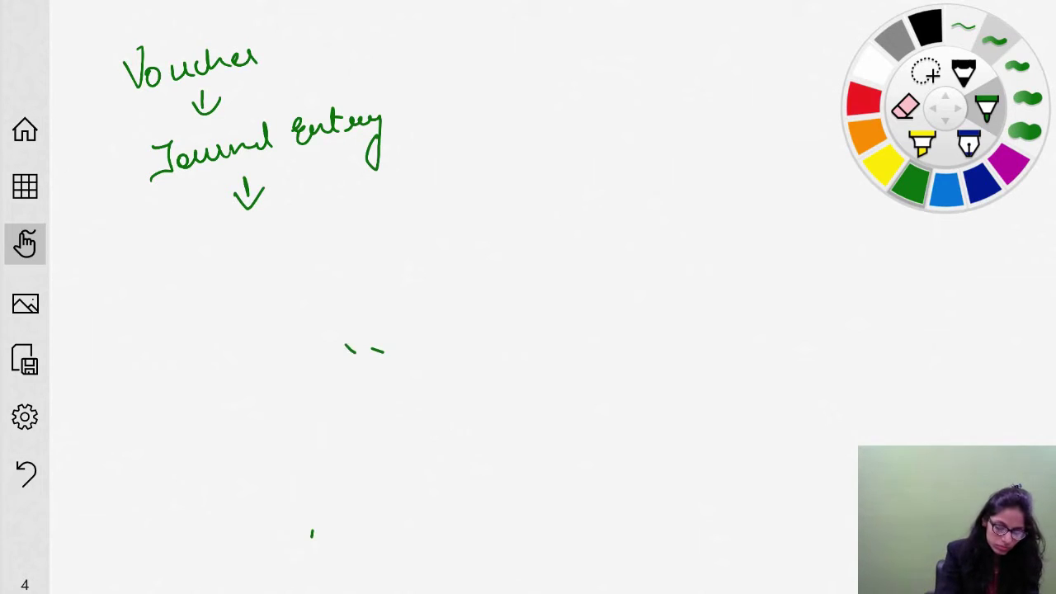
pyautogui.moveTo(274, 285); pyautogui.dragTo(279, 290)
pyautogui.click(24, 245)
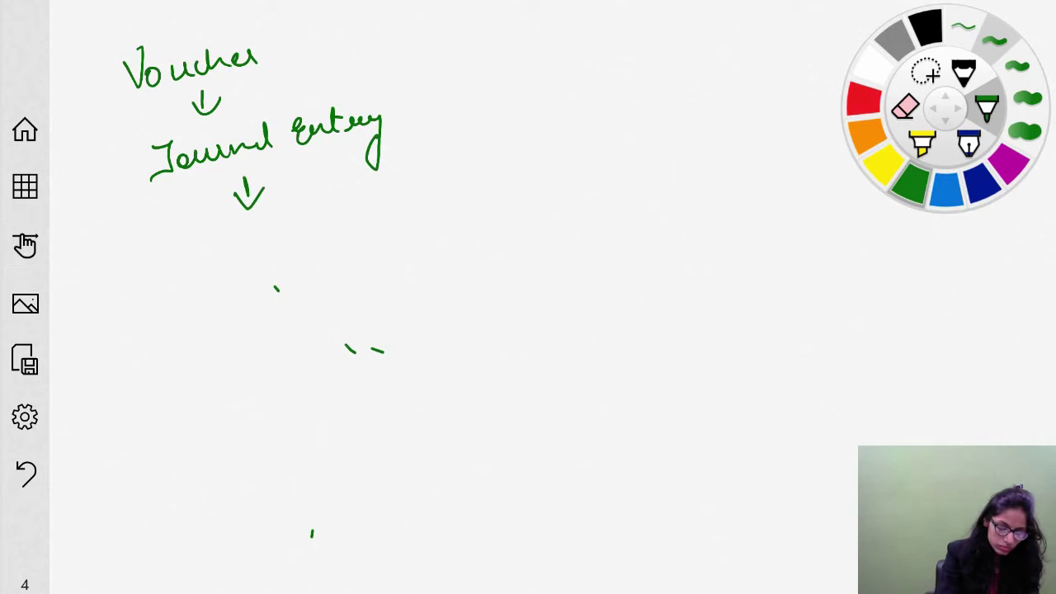
pyautogui.click(25, 244)
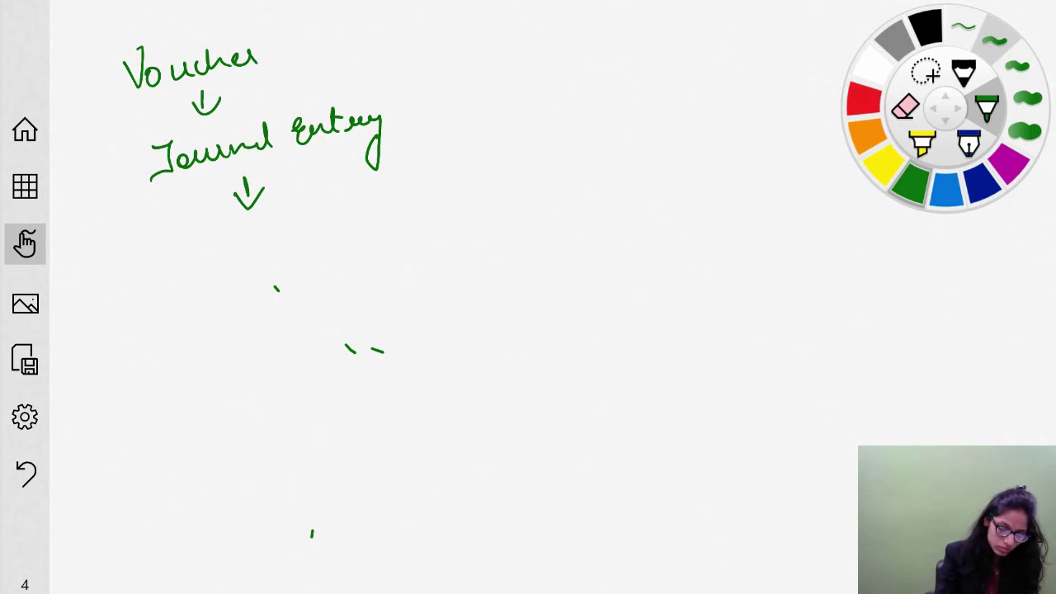
pyautogui.moveTo(183, 295); pyautogui.dragTo(211, 277)
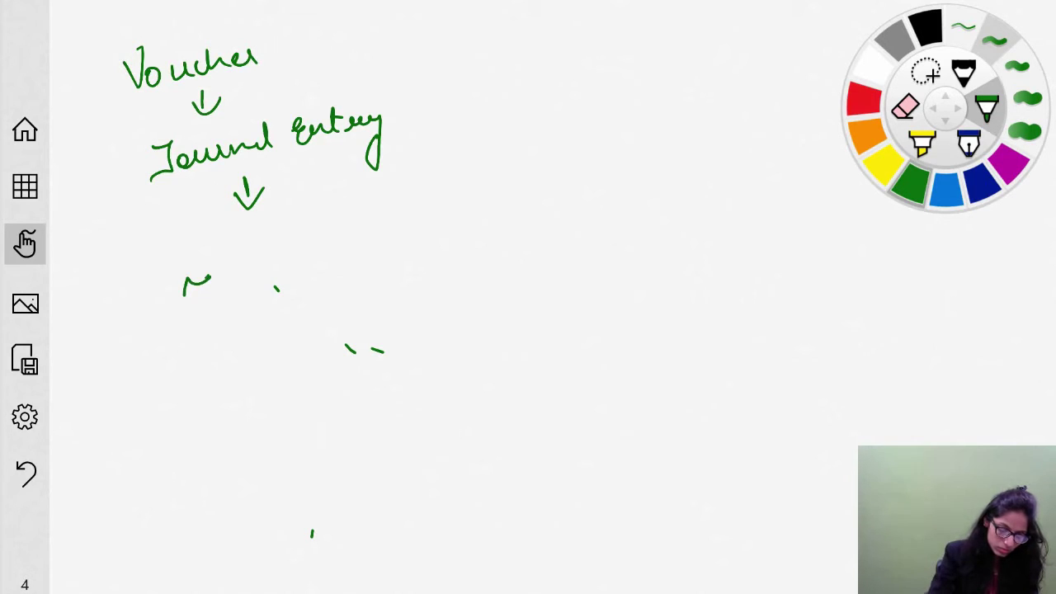
pyautogui.click(25, 186)
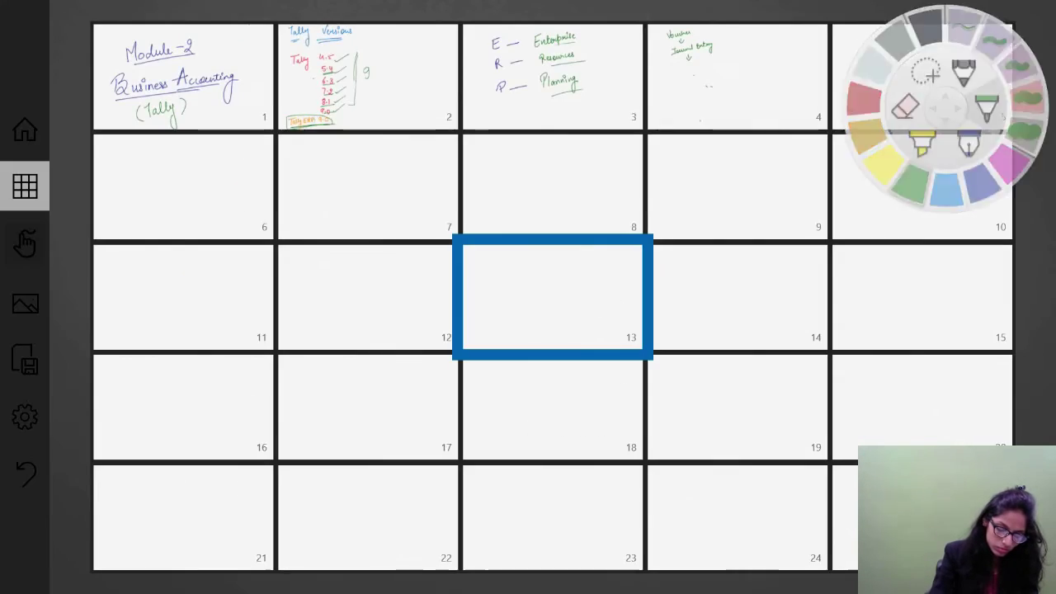
pyautogui.click(724, 85)
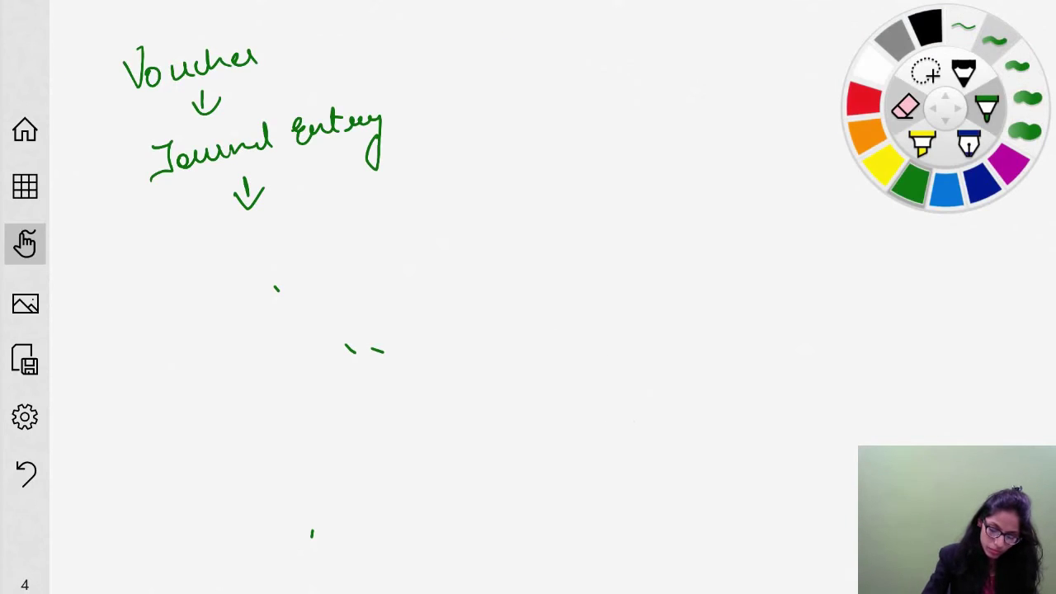
# - Erase the stray green marks below the Journal Entry arrow on page 4 with the 2x eraser
pyautogui.click(904, 107)
pyautogui.click(972, 187)
pyautogui.moveTo(284, 286)
pyautogui.mouseDown()
pyautogui.moveTo(384, 313)
pyautogui.moveTo(326, 458)
pyautogui.moveTo(316, 544)
pyautogui.mouseUp()
# - Handwrite "Ledger" in green below the Journal Entry arrow, followed by a downward arrow and "Trial Balance"
pyautogui.click(987, 107)
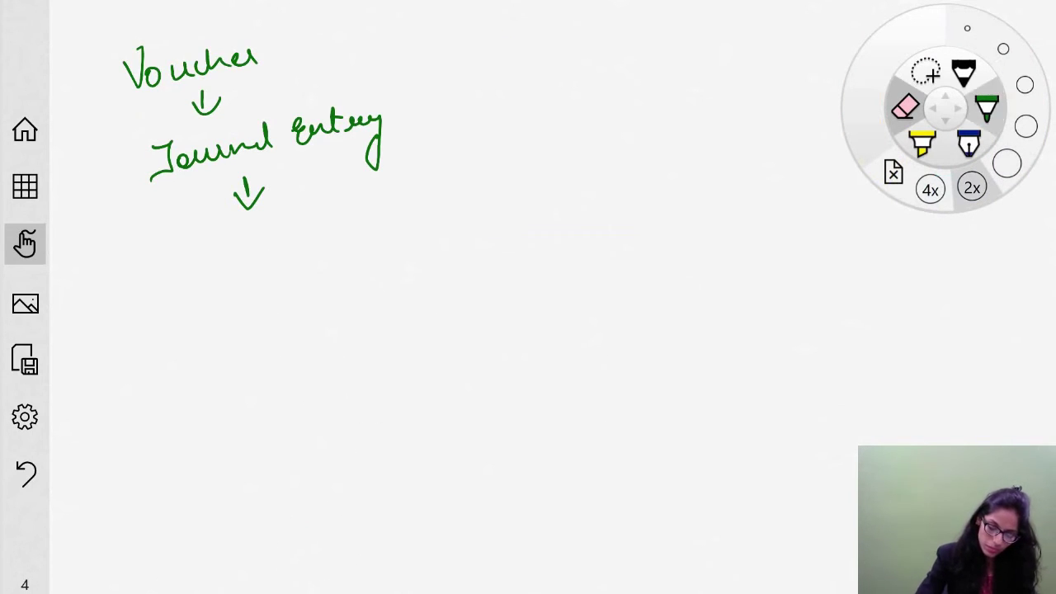
pyautogui.moveTo(178, 249)
pyautogui.mouseDown()
pyautogui.moveTo(195, 284)
pyautogui.moveTo(224, 270)
pyautogui.moveTo(212, 262)
pyautogui.moveTo(232, 273)
pyautogui.moveTo(240, 258)
pyautogui.moveTo(290, 284)
pyautogui.moveTo(288, 228)
pyautogui.moveTo(345, 225)
pyautogui.mouseUp()
pyautogui.moveTo(257, 292)
pyautogui.mouseDown()
pyautogui.moveTo(259, 325)
pyautogui.moveTo(281, 327)
pyautogui.moveTo(296, 312)
pyautogui.mouseUp()
pyautogui.moveTo(183, 414)
pyautogui.mouseDown()
pyautogui.moveTo(233, 380)
pyautogui.moveTo(221, 430)
pyautogui.moveTo(256, 394)
pyautogui.moveTo(271, 396)
pyautogui.moveTo(255, 388)
pyautogui.mouseUp()
pyautogui.moveTo(281, 384)
pyautogui.mouseDown()
pyautogui.moveTo(276, 396)
pyautogui.moveTo(299, 355)
pyautogui.moveTo(319, 375)
pyautogui.moveTo(333, 362)
pyautogui.moveTo(318, 361)
pyautogui.moveTo(341, 360)
pyautogui.moveTo(373, 318)
pyautogui.moveTo(382, 333)
pyautogui.moveTo(401, 312)
pyautogui.moveTo(422, 319)
pyautogui.moveTo(440, 289)
pyautogui.moveTo(455, 302)
pyautogui.mouseUp()
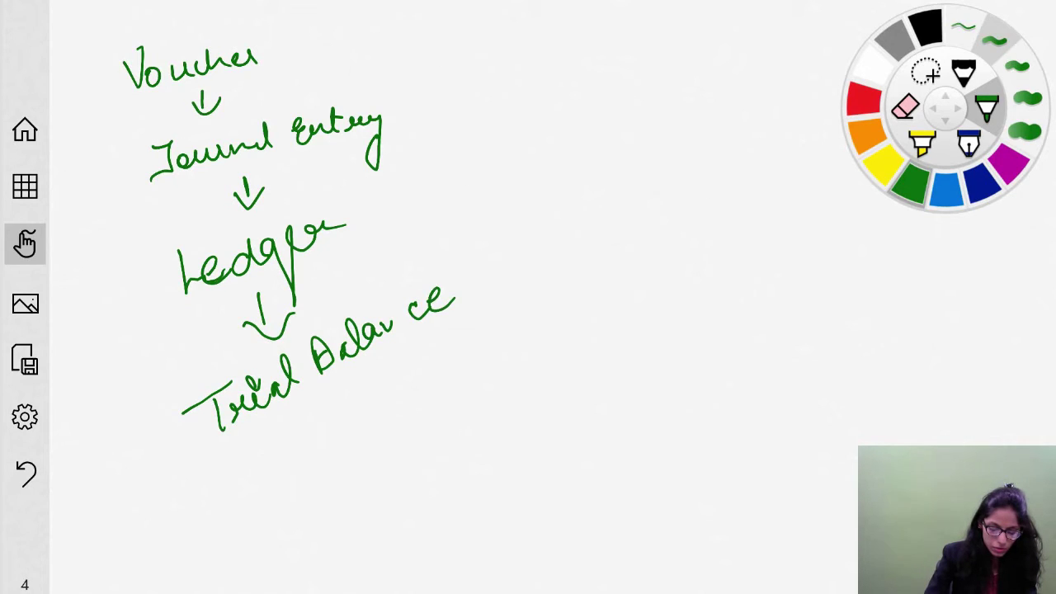
pyautogui.moveTo(395, 326); pyautogui.dragTo(411, 324)
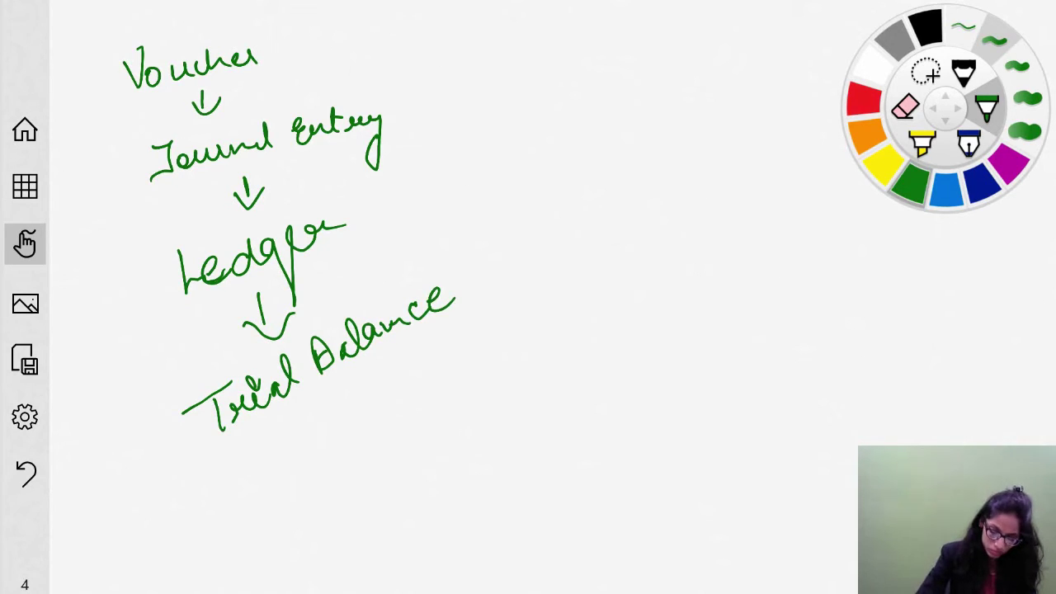
# - Erase the word "Balance" beside "Trial" and rewrite it more clearly in green
pyautogui.click(904, 105)
pyautogui.moveTo(320, 355); pyautogui.dragTo(462, 294)
pyautogui.click(987, 108)
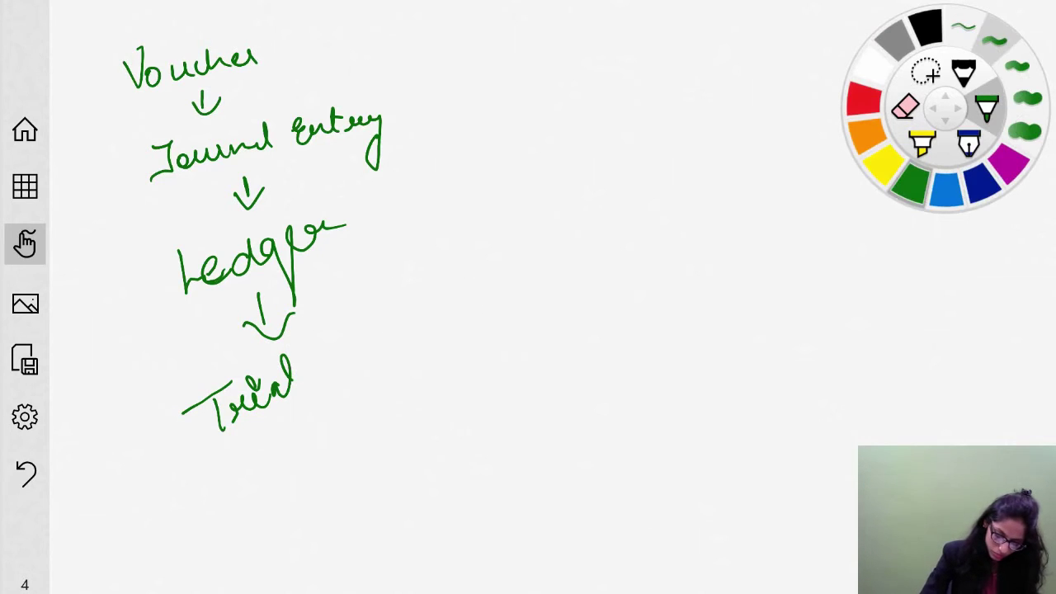
pyautogui.moveTo(311, 345)
pyautogui.mouseDown()
pyautogui.moveTo(322, 372)
pyautogui.moveTo(371, 328)
pyautogui.moveTo(383, 335)
pyautogui.moveTo(431, 312)
pyautogui.mouseUp()
# - Draw a downward arrow below "Trial Balance" and handwrite "Final A/c" beneath it
pyautogui.moveTo(323, 404)
pyautogui.mouseDown()
pyautogui.moveTo(325, 427)
pyautogui.moveTo(342, 409)
pyautogui.mouseUp()
pyautogui.moveTo(295, 493)
pyautogui.mouseDown()
pyautogui.moveTo(283, 527)
pyautogui.moveTo(306, 472)
pyautogui.moveTo(301, 498)
pyautogui.moveTo(358, 486)
pyautogui.moveTo(393, 415)
pyautogui.moveTo(384, 449)
pyautogui.mouseUp()
pyautogui.click(310, 488)
# - Draw a dash after "Final A/c" and handwrite its components "Trading", "P&L" and "Balance Sheet" in green
pyautogui.moveTo(418, 420)
pyautogui.mouseDown()
pyautogui.moveTo(419, 431)
pyautogui.moveTo(472, 393)
pyautogui.mouseUp()
pyautogui.moveTo(500, 353)
pyautogui.mouseDown()
pyautogui.moveTo(523, 366)
pyautogui.moveTo(586, 323)
pyautogui.moveTo(618, 317)
pyautogui.moveTo(631, 380)
pyautogui.mouseUp()
pyautogui.moveTo(539, 429)
pyautogui.mouseDown()
pyautogui.moveTo(547, 450)
pyautogui.moveTo(541, 437)
pyautogui.moveTo(612, 422)
pyautogui.mouseUp()
pyautogui.moveTo(564, 494)
pyautogui.mouseDown()
pyautogui.moveTo(599, 498)
pyautogui.moveTo(599, 518)
pyautogui.moveTo(580, 513)
pyautogui.moveTo(594, 525)
pyautogui.moveTo(635, 479)
pyautogui.moveTo(609, 500)
pyautogui.moveTo(637, 491)
pyautogui.mouseUp()
pyautogui.click(904, 106)
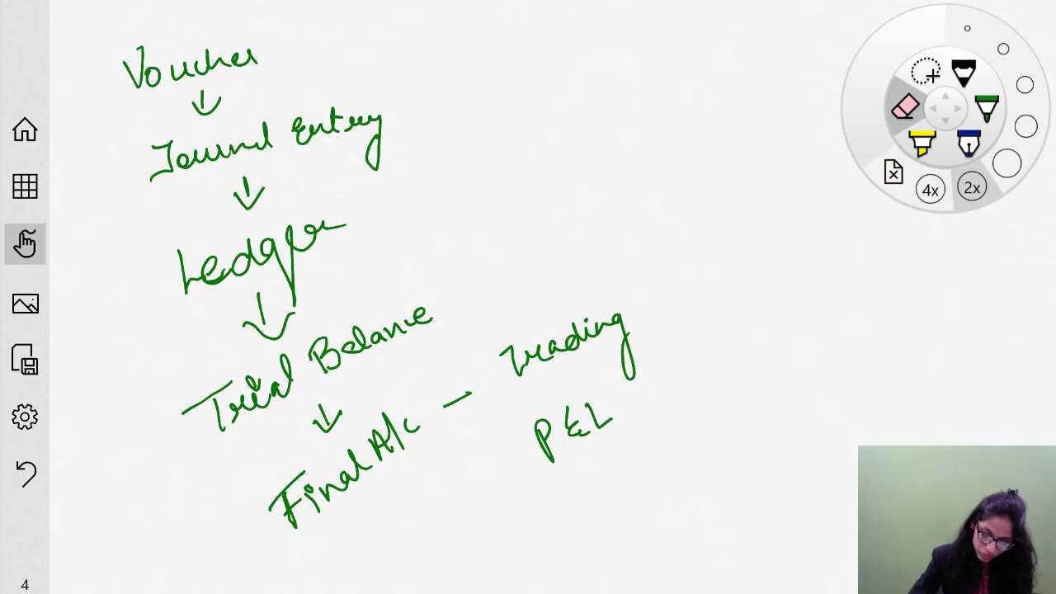
pyautogui.click(986, 107)
pyautogui.moveTo(568, 488)
pyautogui.mouseDown()
pyautogui.moveTo(575, 514)
pyautogui.moveTo(635, 467)
pyautogui.moveTo(613, 500)
pyautogui.moveTo(706, 443)
pyautogui.mouseUp()
pyautogui.hotkey('ctrl', 'z')
pyautogui.moveTo(714, 437)
pyautogui.mouseDown()
pyautogui.moveTo(716, 416)
pyautogui.moveTo(706, 448)
pyautogui.moveTo(780, 397)
pyautogui.moveTo(792, 417)
pyautogui.moveTo(774, 422)
pyautogui.moveTo(792, 392)
pyautogui.moveTo(779, 413)
pyautogui.mouseUp()
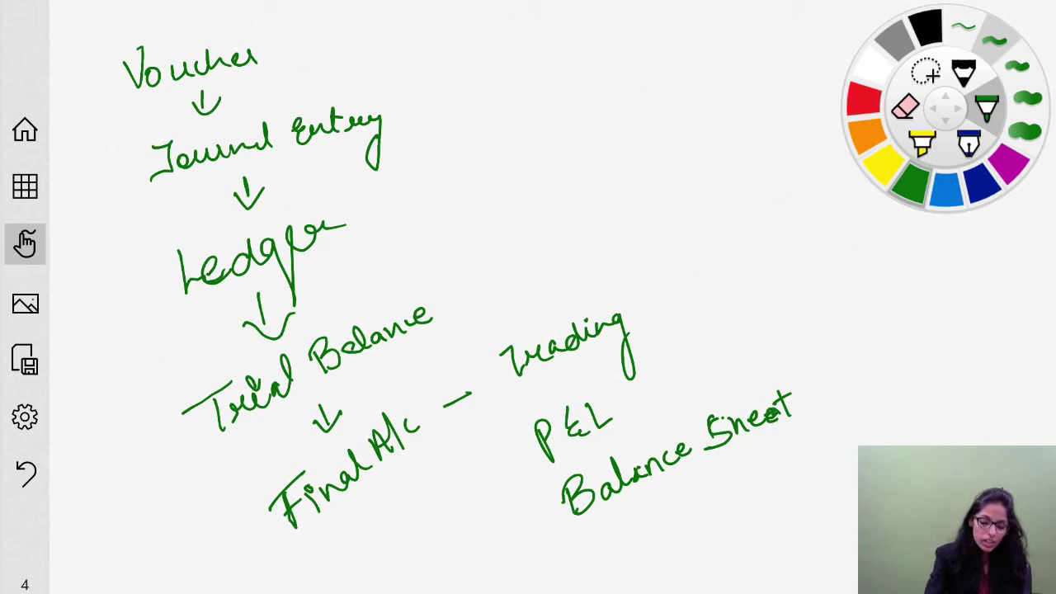
# - Draw a tall bracket alongside the flow from Voucher to Final A/c and double-underline "Final A/c"
pyautogui.moveTo(363, 217); pyautogui.dragTo(369, 214)
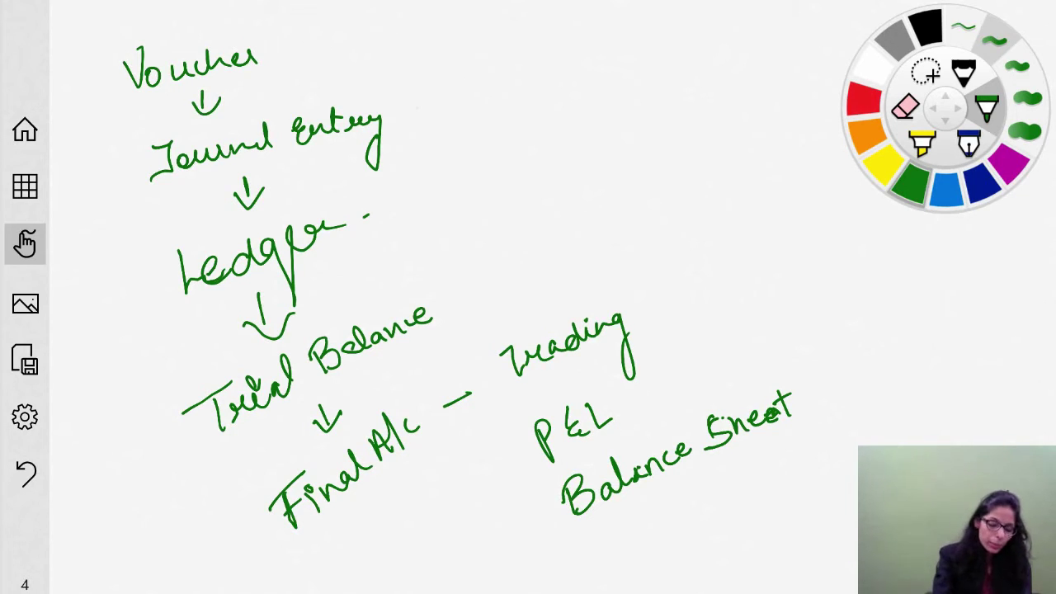
pyautogui.moveTo(114, 78)
pyautogui.mouseDown()
pyautogui.moveTo(92, 132)
pyautogui.moveTo(153, 348)
pyautogui.moveTo(187, 543)
pyautogui.moveTo(245, 556)
pyautogui.mouseUp()
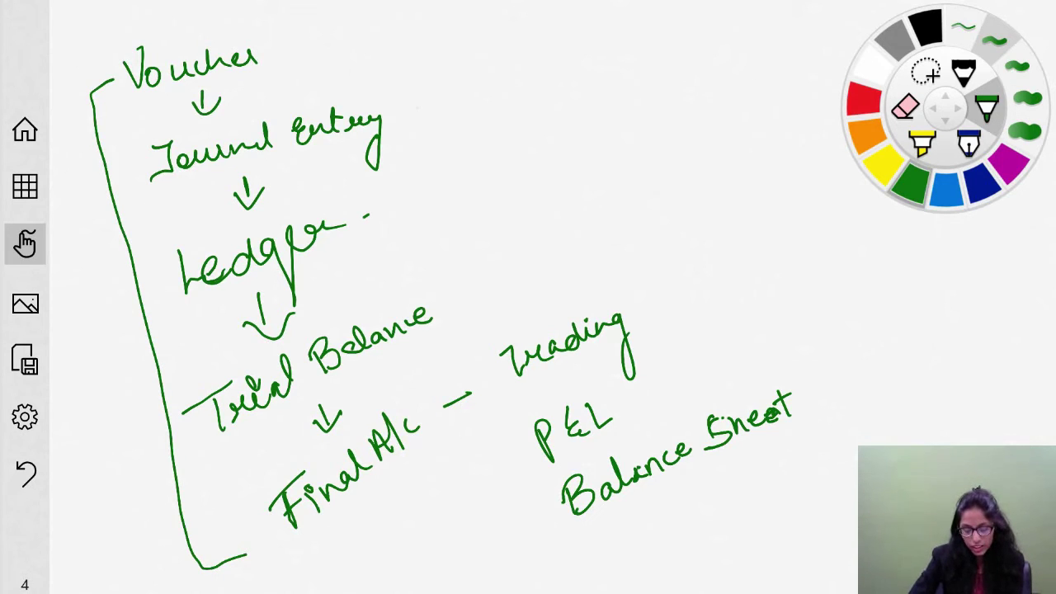
pyautogui.moveTo(318, 537); pyautogui.dragTo(424, 450)
pyautogui.moveTo(327, 544); pyautogui.dragTo(437, 455)
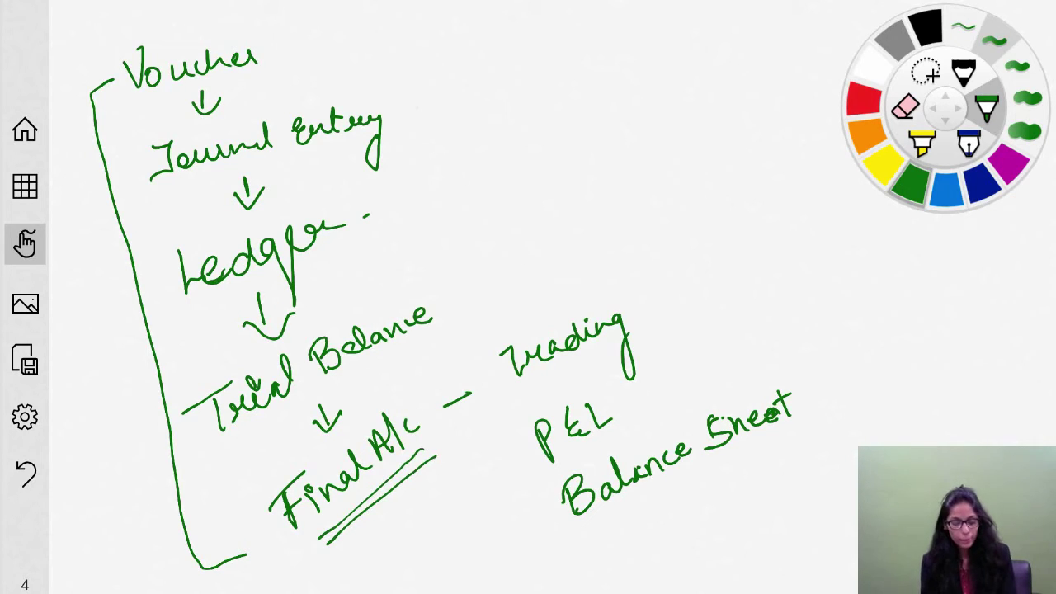
# - Open the blank page 5 and handwrite "Company" in green near the upper edge with a double underline
pyautogui.click(24, 187)
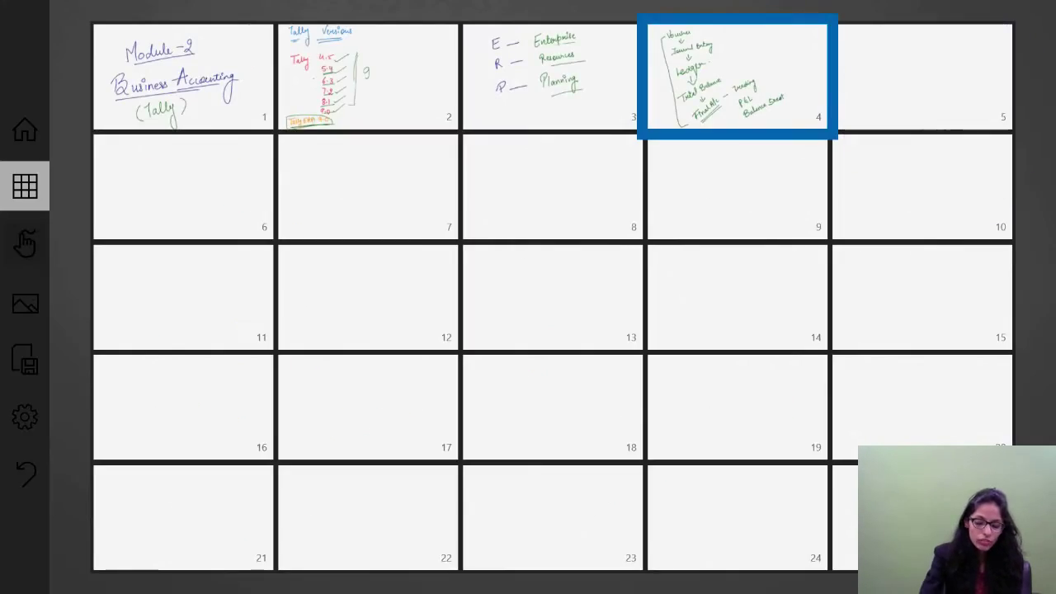
pyautogui.click(922, 77)
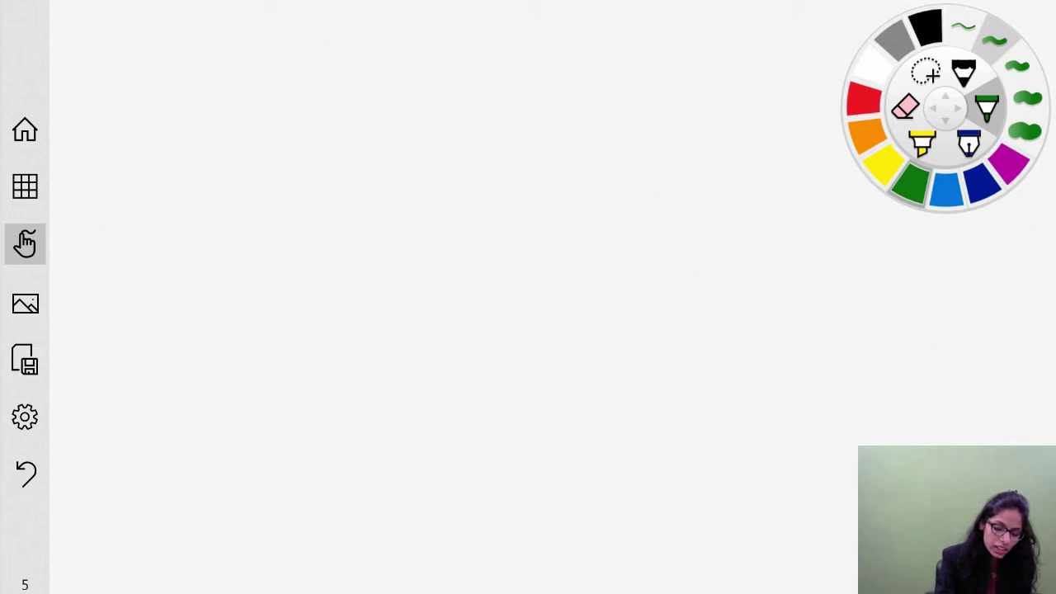
pyautogui.moveTo(218, 48); pyautogui.dragTo(224, 86)
pyautogui.moveTo(241, 63); pyautogui.dragTo(242, 64)
pyautogui.moveTo(252, 76)
pyautogui.mouseDown()
pyautogui.moveTo(285, 80)
pyautogui.moveTo(353, 32)
pyautogui.moveTo(366, 69)
pyautogui.mouseUp()
pyautogui.moveTo(264, 95); pyautogui.dragTo(313, 88)
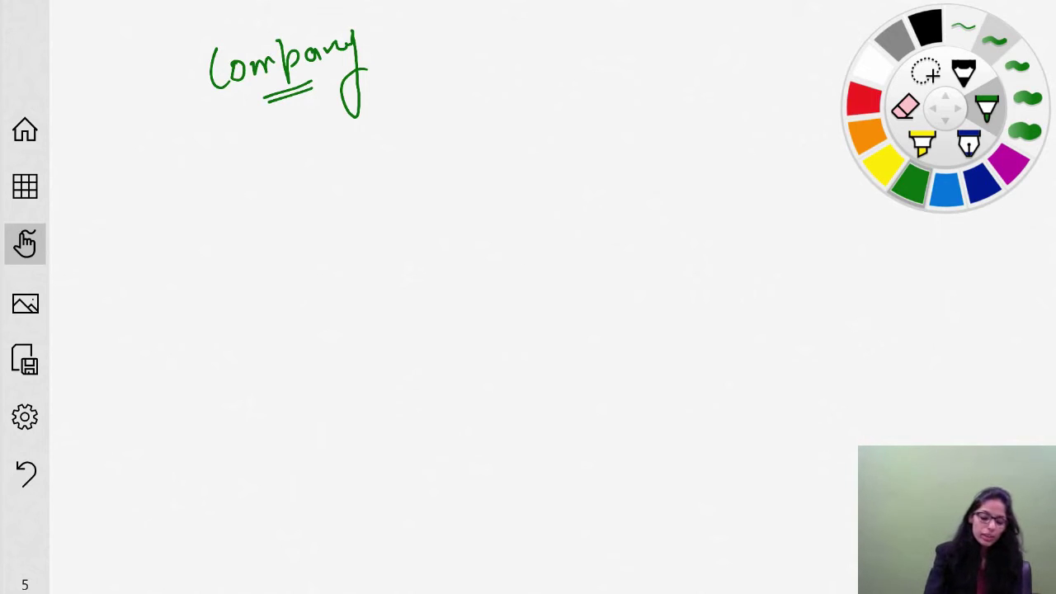
pyautogui.moveTo(267, 100); pyautogui.dragTo(313, 84)
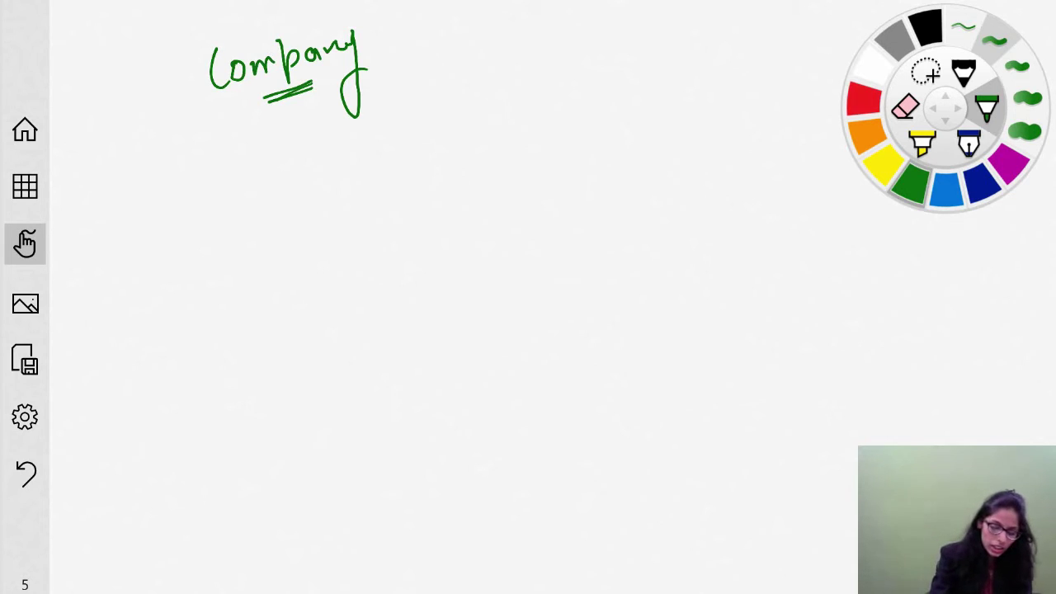
# - Draw a downward arrow below "Company" and handwrite "Ledger" beneath it
pyautogui.moveTo(291, 124); pyautogui.dragTo(300, 149)
pyautogui.moveTo(278, 147)
pyautogui.mouseDown()
pyautogui.moveTo(296, 158)
pyautogui.moveTo(313, 127)
pyautogui.mouseUp()
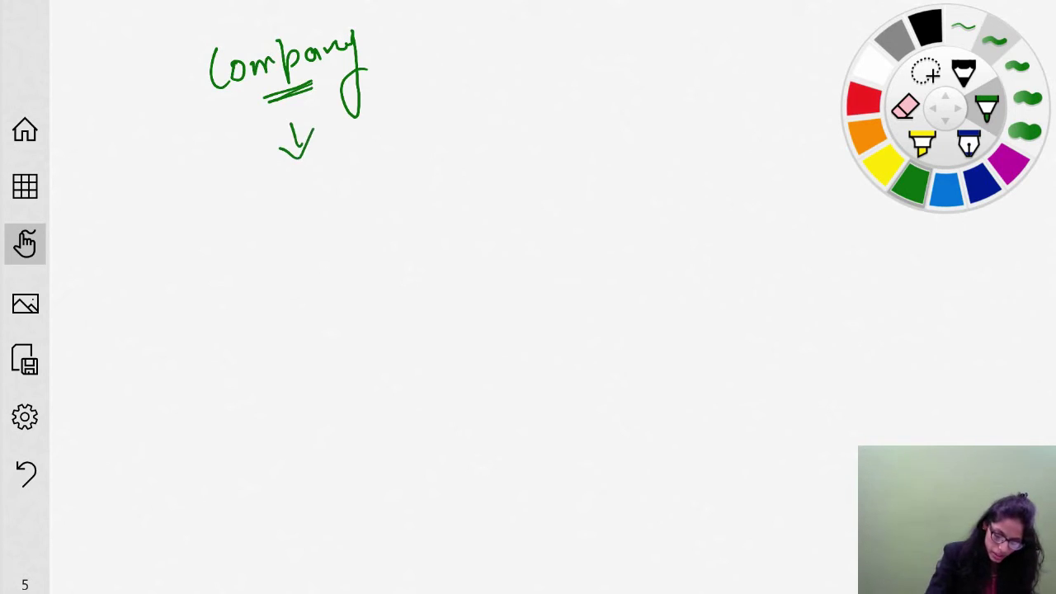
pyautogui.moveTo(237, 200)
pyautogui.mouseDown()
pyautogui.moveTo(272, 231)
pyautogui.moveTo(328, 196)
pyautogui.moveTo(350, 241)
pyautogui.mouseUp()
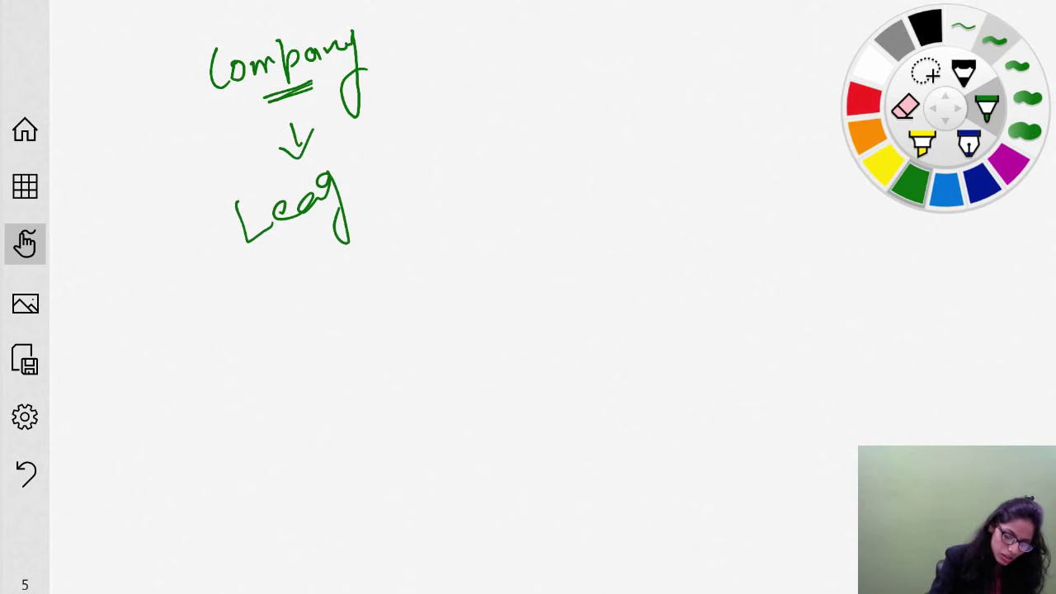
pyautogui.moveTo(299, 188); pyautogui.dragTo(317, 211)
pyautogui.moveTo(343, 176); pyautogui.dragTo(387, 163)
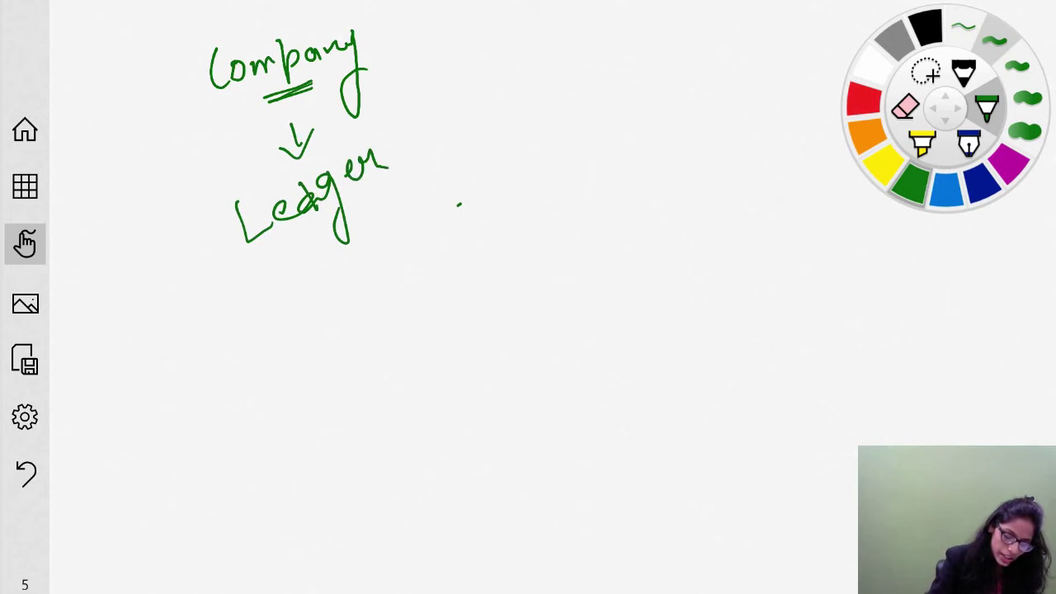
# - Draw a downward arrow below "Ledger" and handwrite "Journal Entry" beneath it, erasing and rewriting the first attempt
pyautogui.moveTo(346, 252)
pyautogui.mouseDown()
pyautogui.moveTo(350, 277)
pyautogui.moveTo(371, 254)
pyautogui.mouseUp()
pyautogui.moveTo(325, 323)
pyautogui.mouseDown()
pyautogui.moveTo(318, 370)
pyautogui.moveTo(421, 289)
pyautogui.mouseUp()
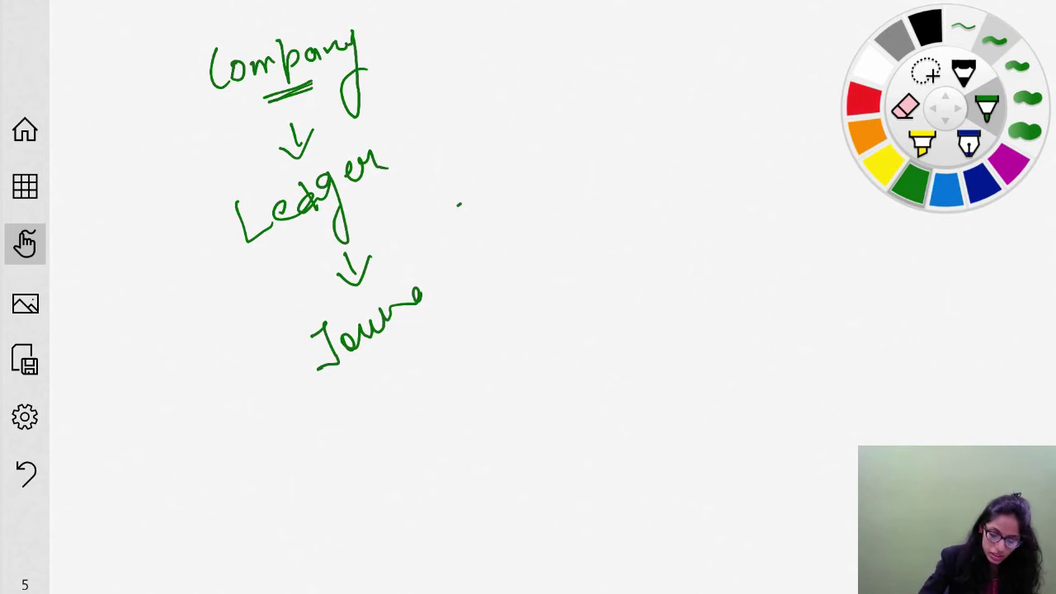
pyautogui.click(905, 106)
pyautogui.moveTo(416, 297); pyautogui.dragTo(297, 367)
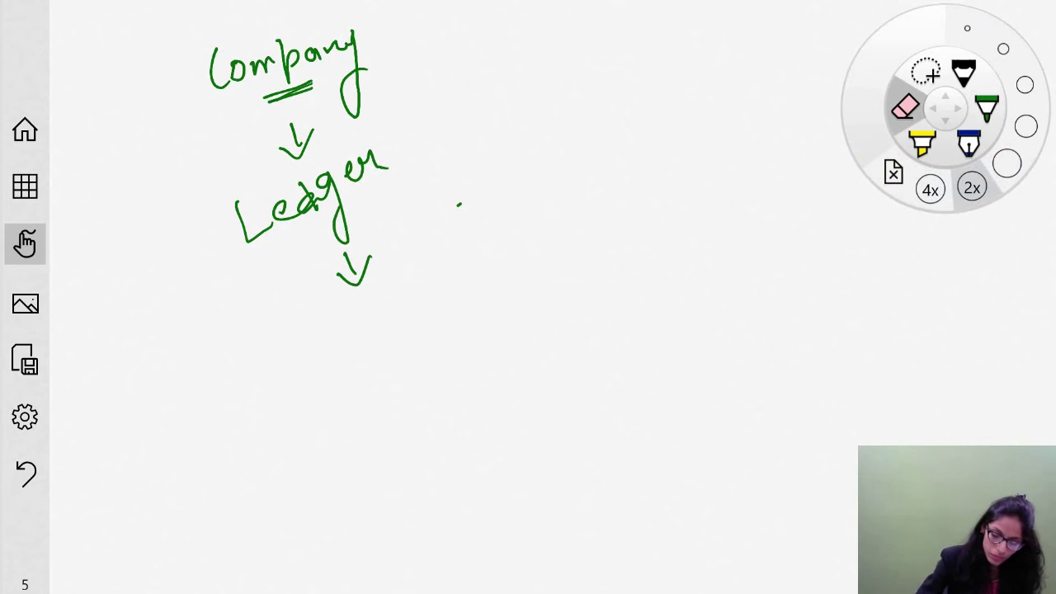
pyautogui.click(987, 108)
pyautogui.moveTo(295, 344)
pyautogui.mouseDown()
pyautogui.moveTo(286, 378)
pyautogui.moveTo(326, 361)
pyautogui.moveTo(327, 342)
pyautogui.moveTo(330, 362)
pyautogui.moveTo(430, 290)
pyautogui.moveTo(421, 270)
pyautogui.moveTo(472, 259)
pyautogui.moveTo(495, 233)
pyautogui.moveTo(527, 236)
pyautogui.moveTo(521, 257)
pyautogui.mouseUp()
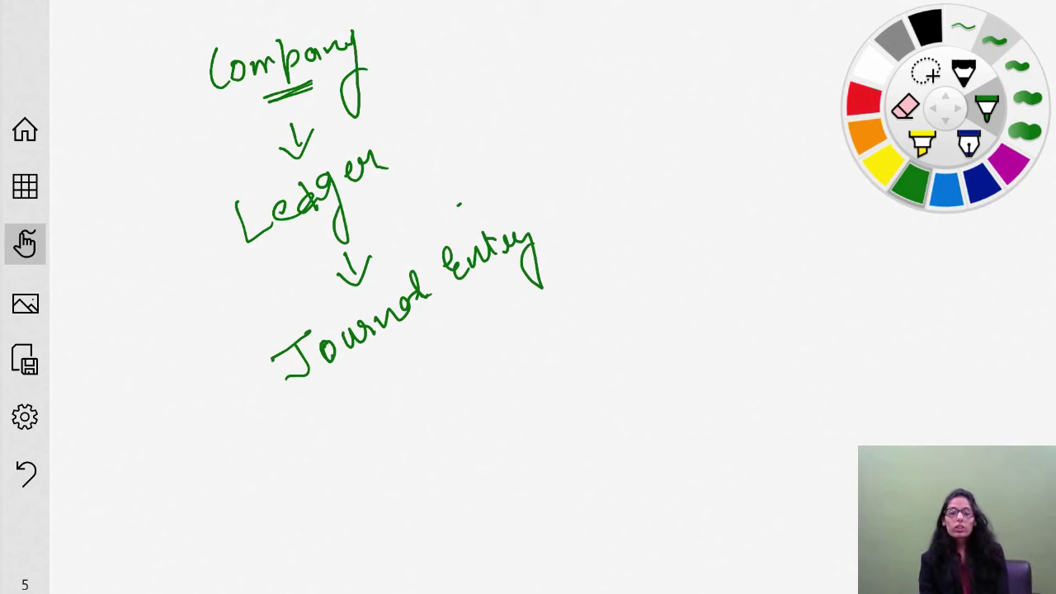
# - Draw a tick mark in front of each of "Company", "Ledger" and "Journal Entry"
pyautogui.moveTo(129, 118)
pyautogui.mouseDown()
pyautogui.moveTo(138, 124)
pyautogui.moveTo(205, 73)
pyautogui.mouseUp()
pyautogui.moveTo(186, 256); pyautogui.dragTo(236, 224)
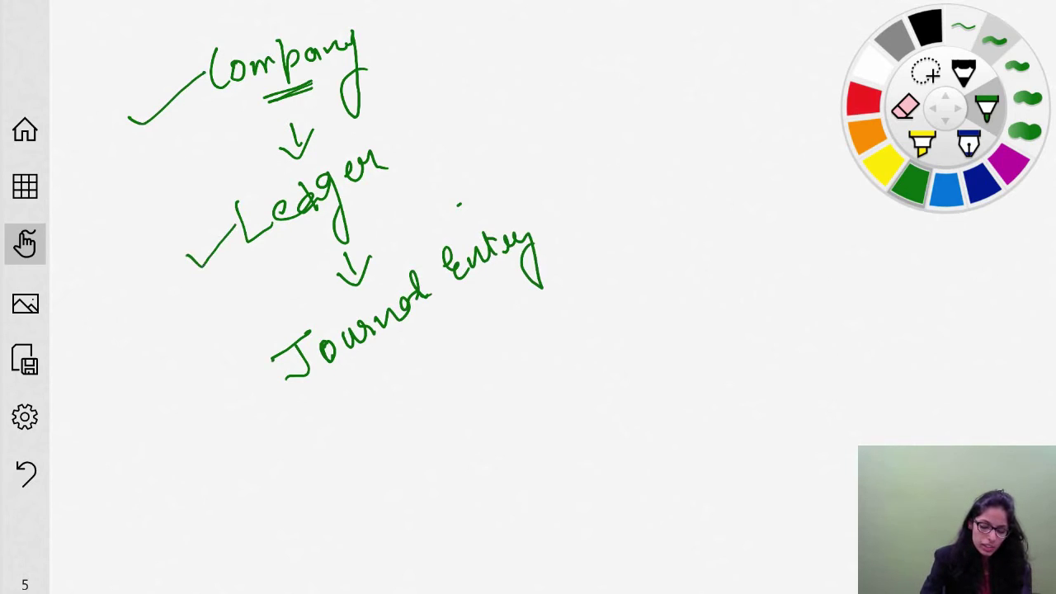
pyautogui.moveTo(205, 407)
pyautogui.mouseDown()
pyautogui.moveTo(239, 404)
pyautogui.moveTo(277, 371)
pyautogui.mouseUp()
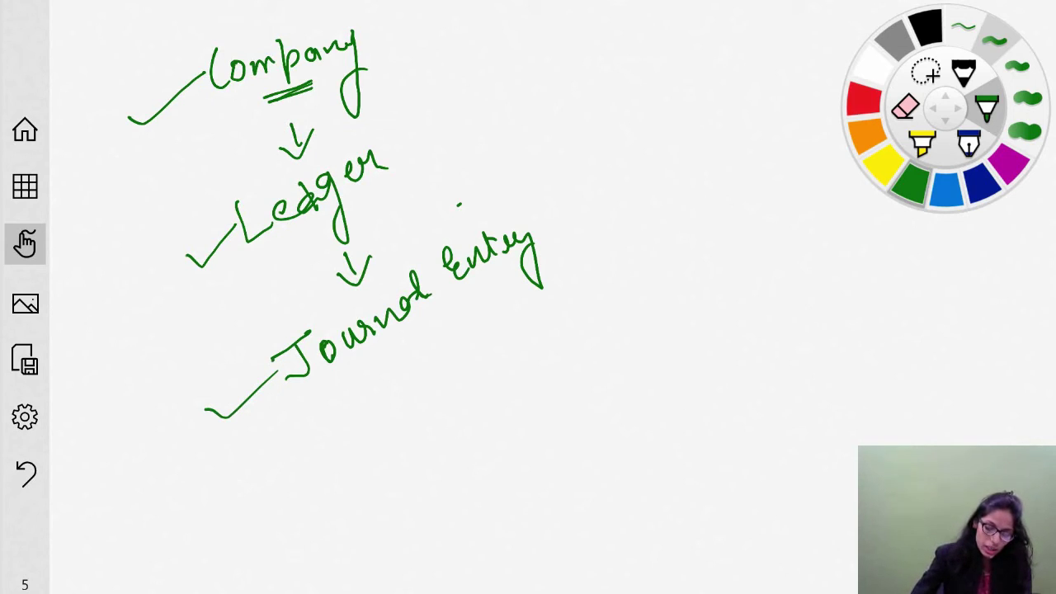
# - Draw a long slanted line under "Journal Entry" and handwrite "Inv", "P&L" and "B/S" along its lower side
pyautogui.moveTo(235, 465); pyautogui.dragTo(607, 297)
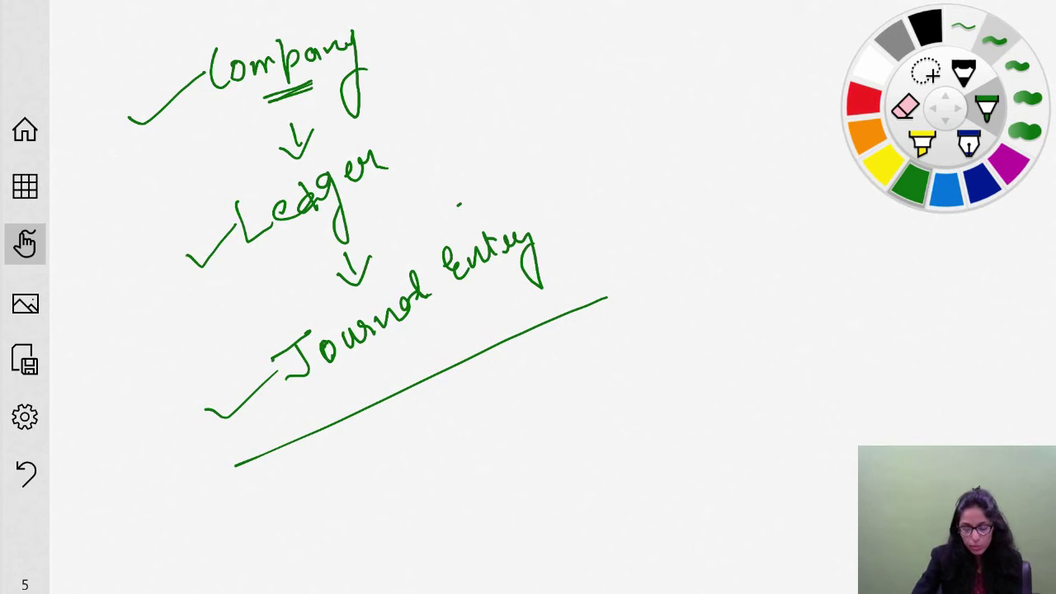
pyautogui.moveTo(397, 442)
pyautogui.mouseDown()
pyautogui.moveTo(429, 423)
pyautogui.moveTo(416, 453)
pyautogui.moveTo(436, 450)
pyautogui.moveTo(462, 409)
pyautogui.mouseUp()
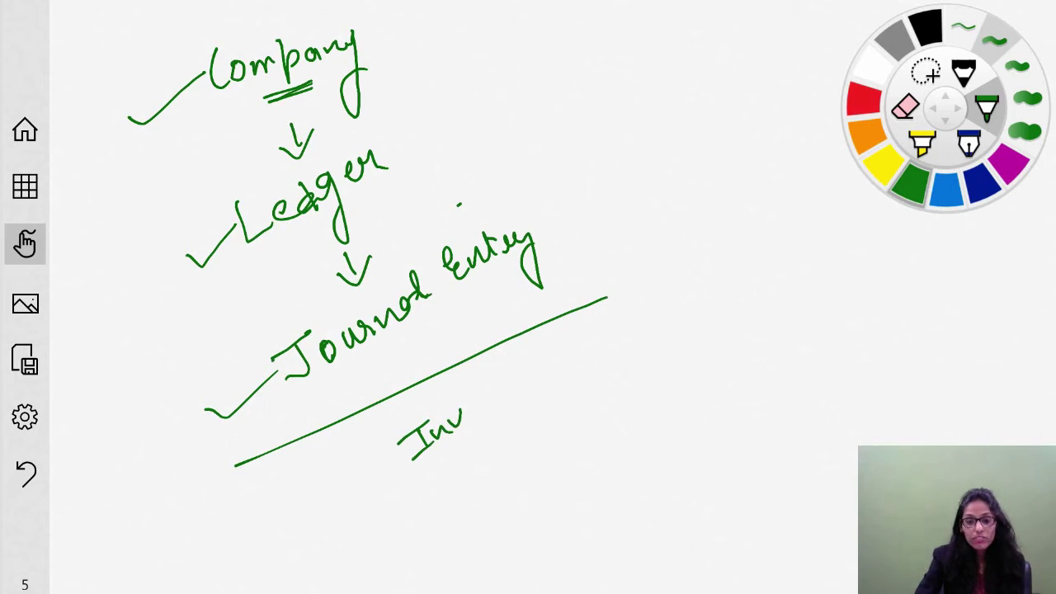
pyautogui.moveTo(523, 372)
pyautogui.mouseDown()
pyautogui.moveTo(522, 392)
pyautogui.moveTo(524, 376)
pyautogui.mouseUp()
pyautogui.moveTo(544, 353)
pyautogui.mouseDown()
pyautogui.moveTo(541, 369)
pyautogui.moveTo(554, 376)
pyautogui.moveTo(584, 355)
pyautogui.mouseUp()
pyautogui.moveTo(624, 302); pyautogui.dragTo(628, 332)
pyautogui.moveTo(665, 285)
pyautogui.mouseDown()
pyautogui.moveTo(659, 316)
pyautogui.moveTo(682, 302)
pyautogui.mouseUp()
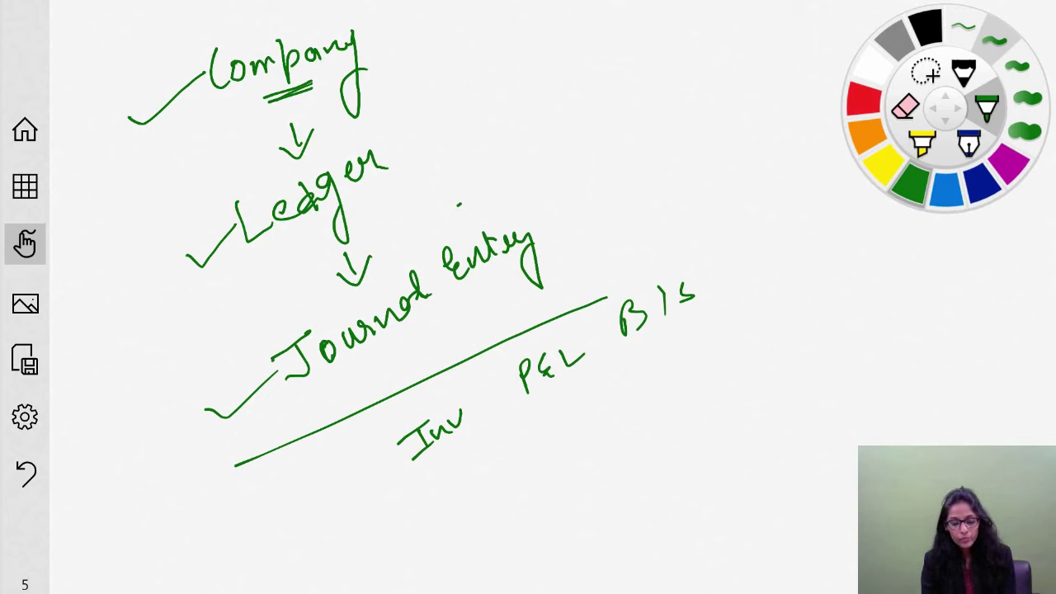
# - Draw a bracket joining "Ledger" to "Journal Entry" with repeated strokes, and underline the Inv, P&L and B/S row
pyautogui.moveTo(238, 239)
pyautogui.mouseDown()
pyautogui.moveTo(188, 264)
pyautogui.moveTo(231, 415)
pyautogui.moveTo(261, 387)
pyautogui.mouseUp()
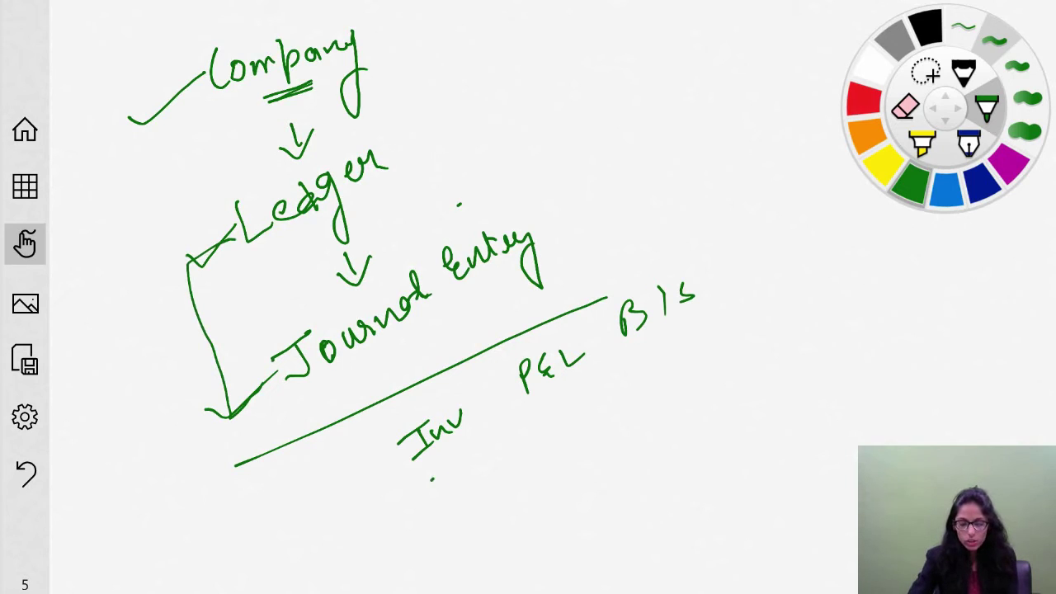
pyautogui.moveTo(430, 480); pyautogui.dragTo(663, 346)
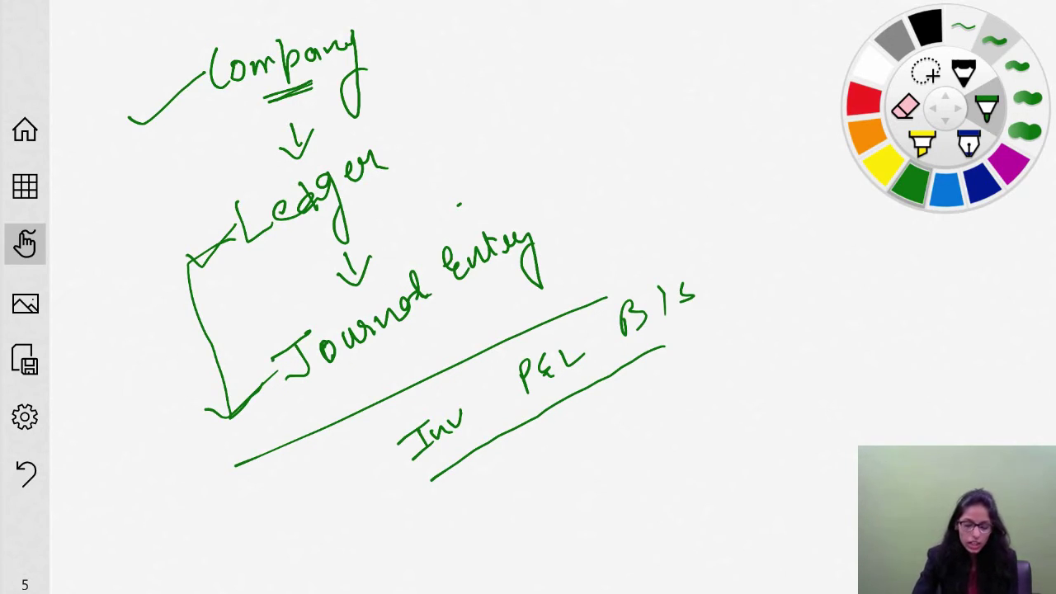
pyautogui.moveTo(193, 256)
pyautogui.mouseDown()
pyautogui.moveTo(218, 388)
pyautogui.moveTo(246, 421)
pyautogui.moveTo(268, 391)
pyautogui.moveTo(249, 389)
pyautogui.mouseUp()
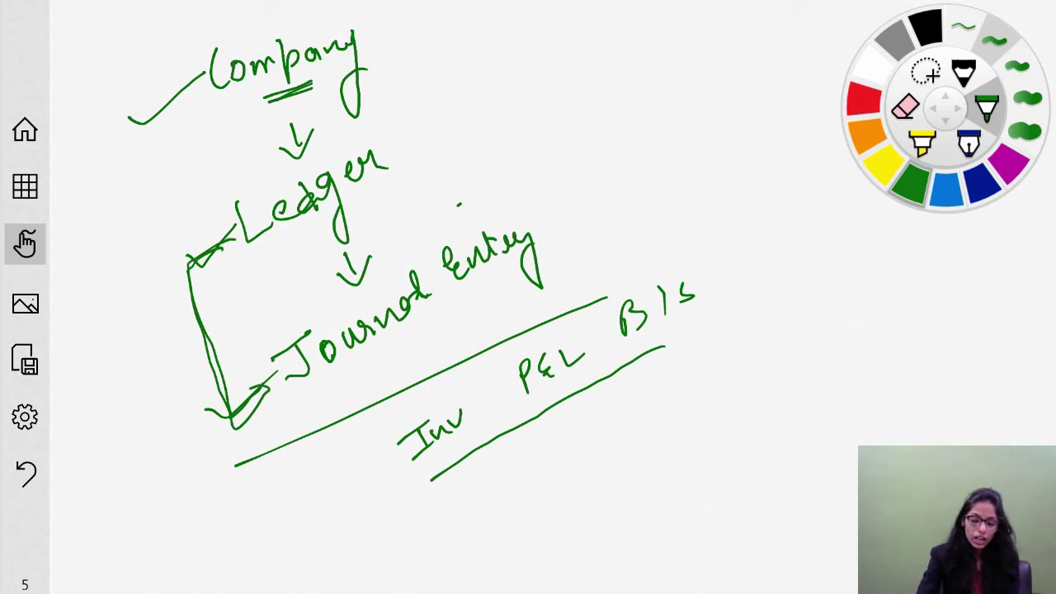
pyautogui.moveTo(190, 266)
pyautogui.mouseDown()
pyautogui.moveTo(246, 422)
pyautogui.moveTo(249, 404)
pyautogui.mouseUp()
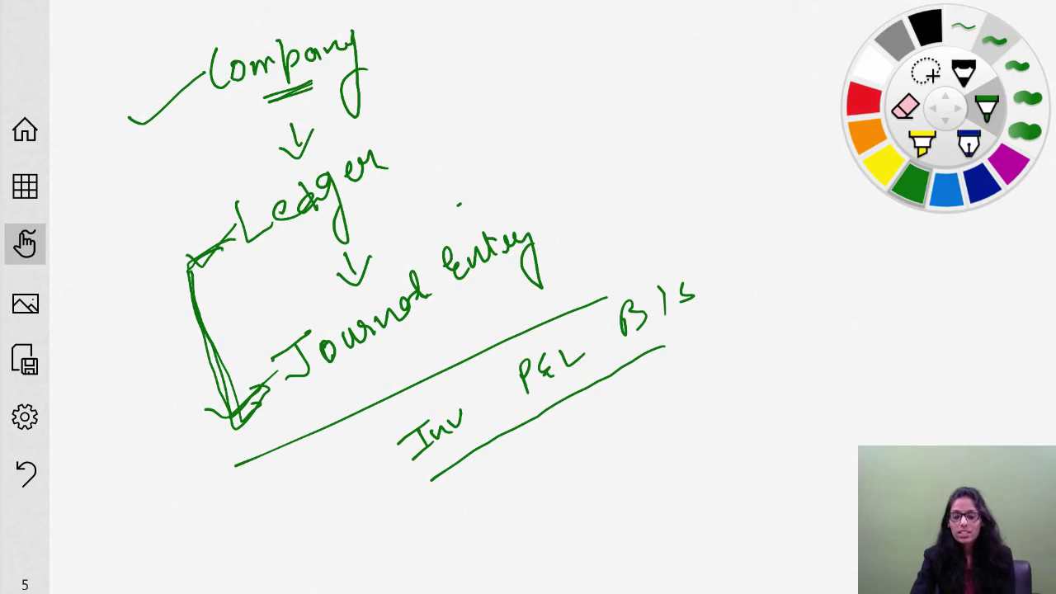
# - Draw a tick mark in front of "Inv" and a short slanted stroke outside the Ledger–Journal Entry bracket
pyautogui.moveTo(339, 487)
pyautogui.mouseDown()
pyautogui.moveTo(356, 492)
pyautogui.moveTo(397, 456)
pyautogui.mouseUp()
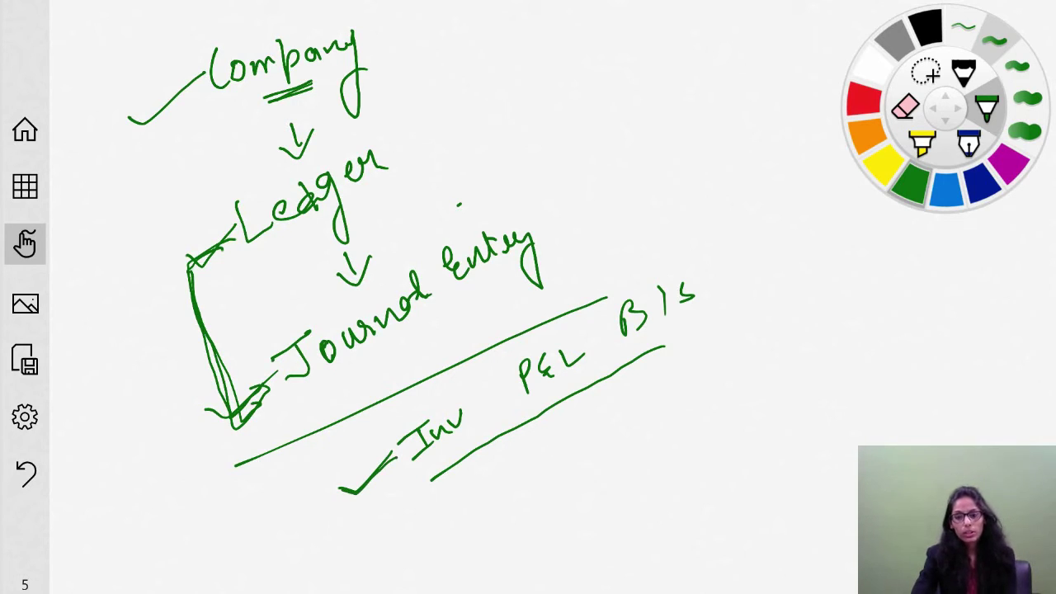
pyautogui.moveTo(111, 377); pyautogui.dragTo(167, 348)
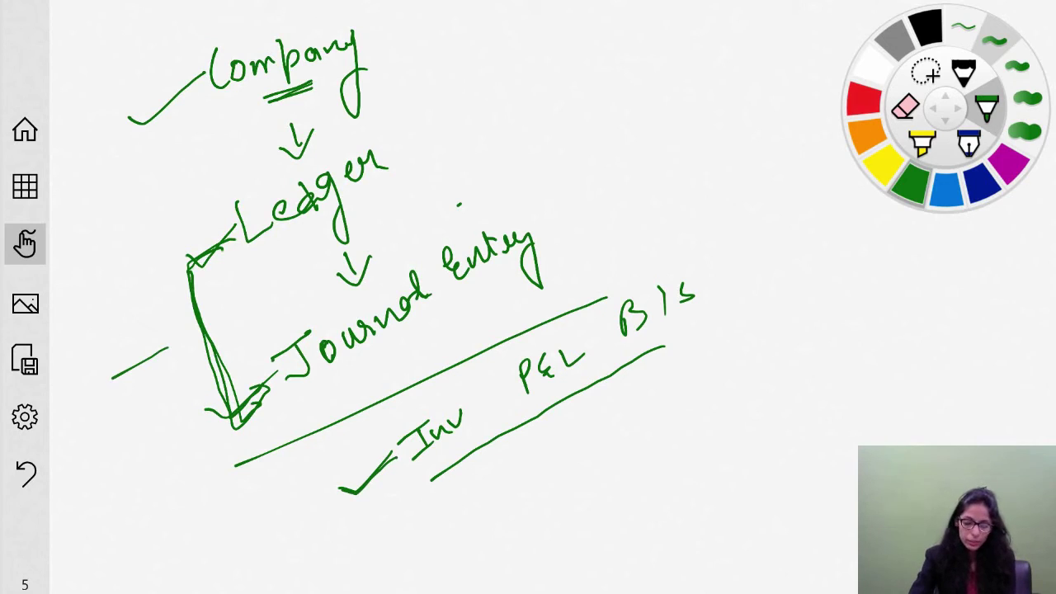
# - Underline the Inv, P&L and B/S row a second time and draw an oval around "Company"
pyautogui.moveTo(429, 487); pyautogui.dragTo(632, 368)
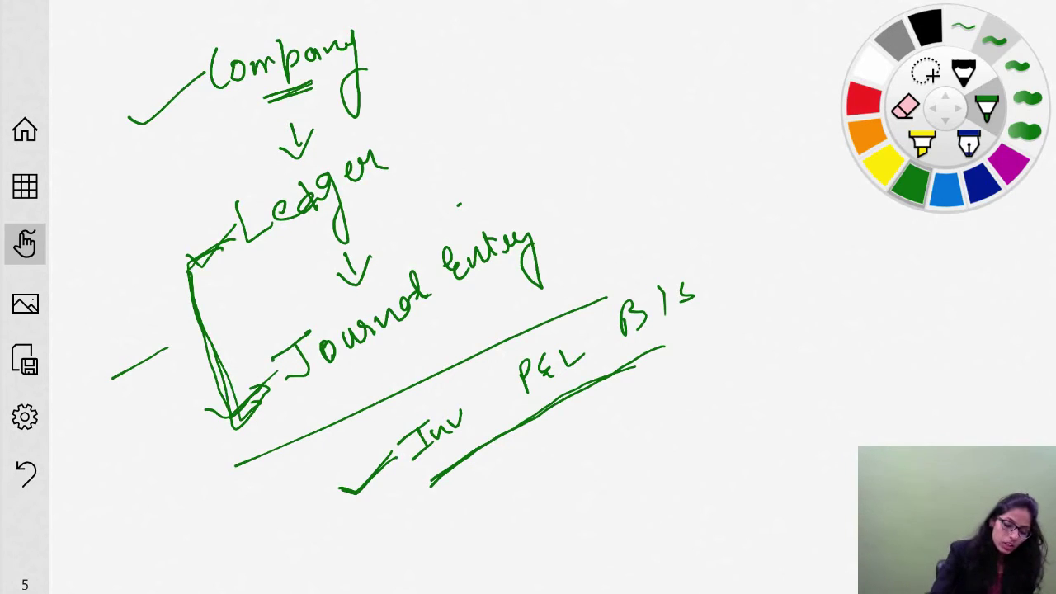
pyautogui.moveTo(305, 10)
pyautogui.mouseDown()
pyautogui.moveTo(233, 18)
pyautogui.moveTo(168, 92)
pyautogui.moveTo(371, 90)
pyautogui.moveTo(346, 12)
pyautogui.moveTo(270, 18)
pyautogui.mouseUp()
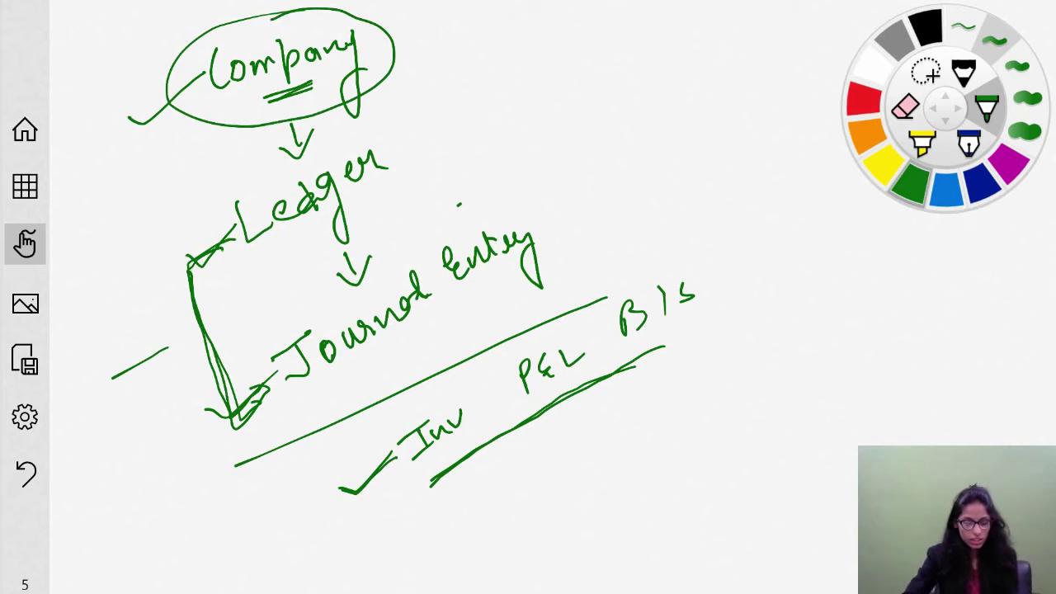
# - Switch from the whiteboard to Tally.ERP 9 and open the Company Creation form
pyautogui.click(25, 186)
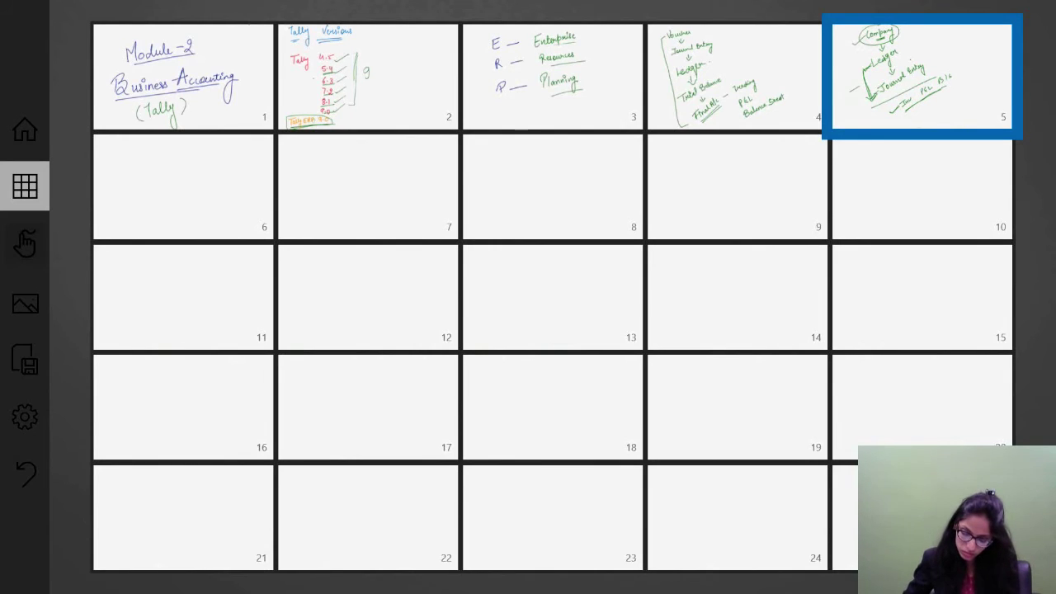
pyautogui.moveTo(865, 7)
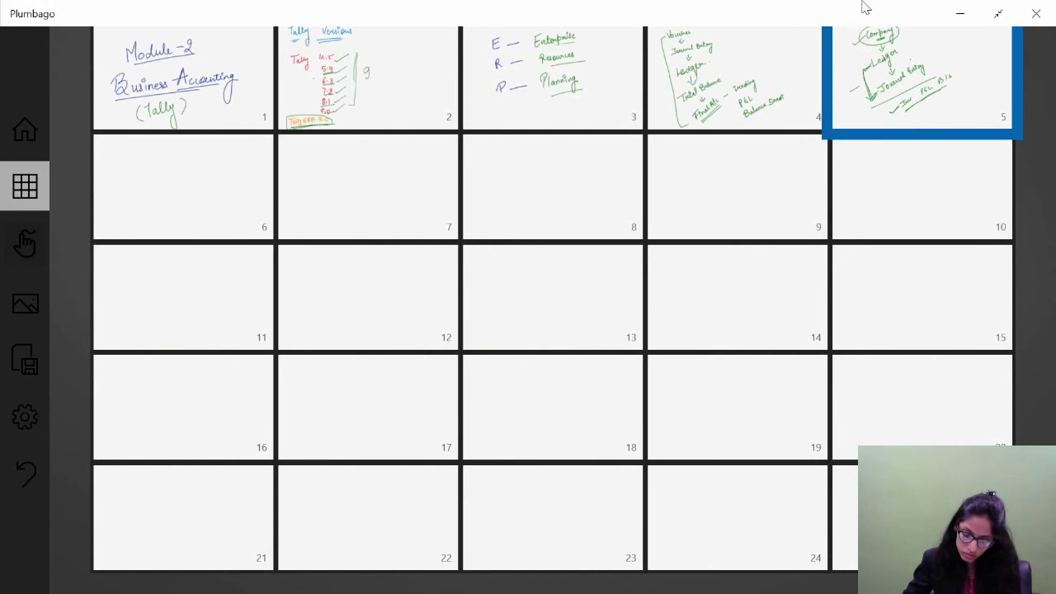
pyautogui.click(957, 17)
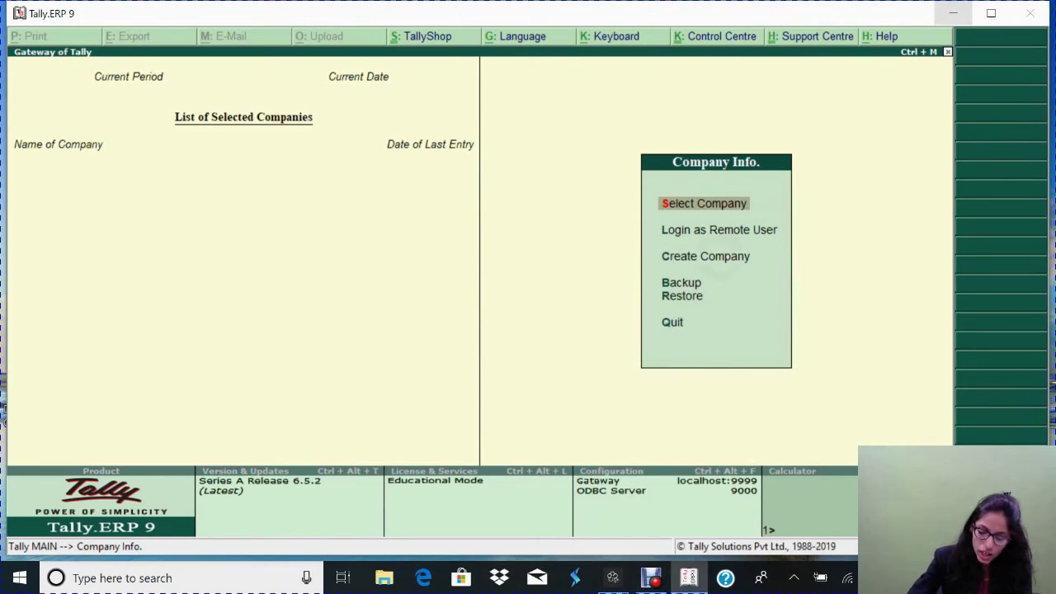
pyautogui.press('Down')
pyautogui.press('Down')
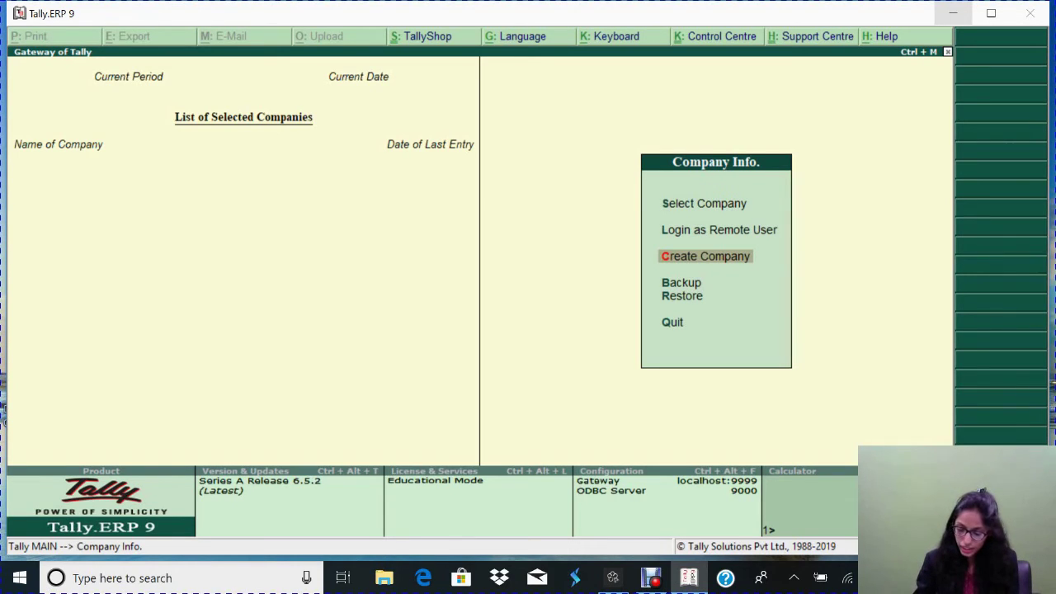
pyautogui.press('Return')
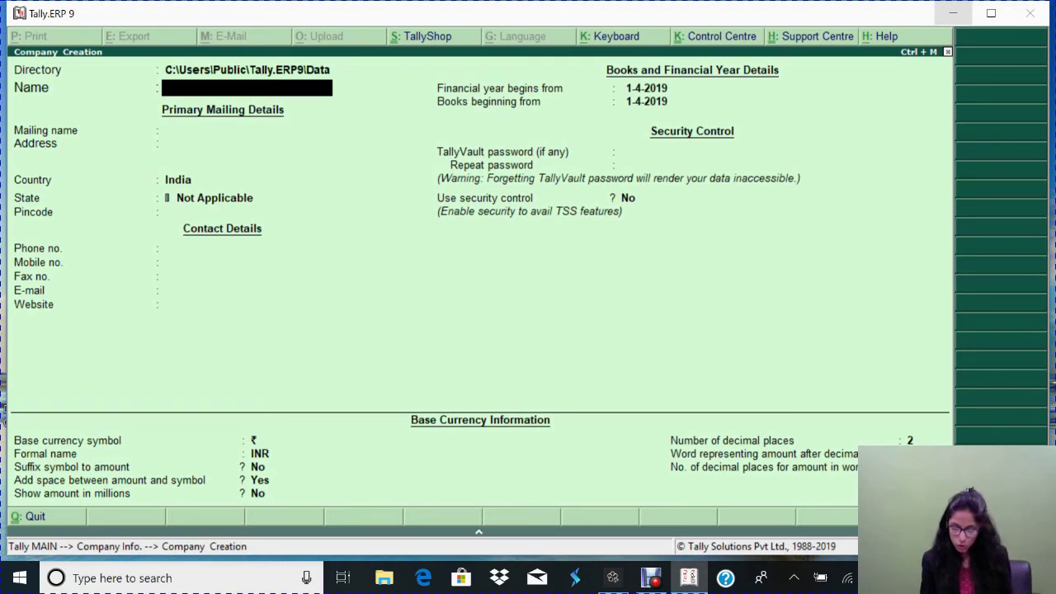
# - Name the new company Taxway and keep Taxway as its mailing name
pyautogui.write('Taxw')
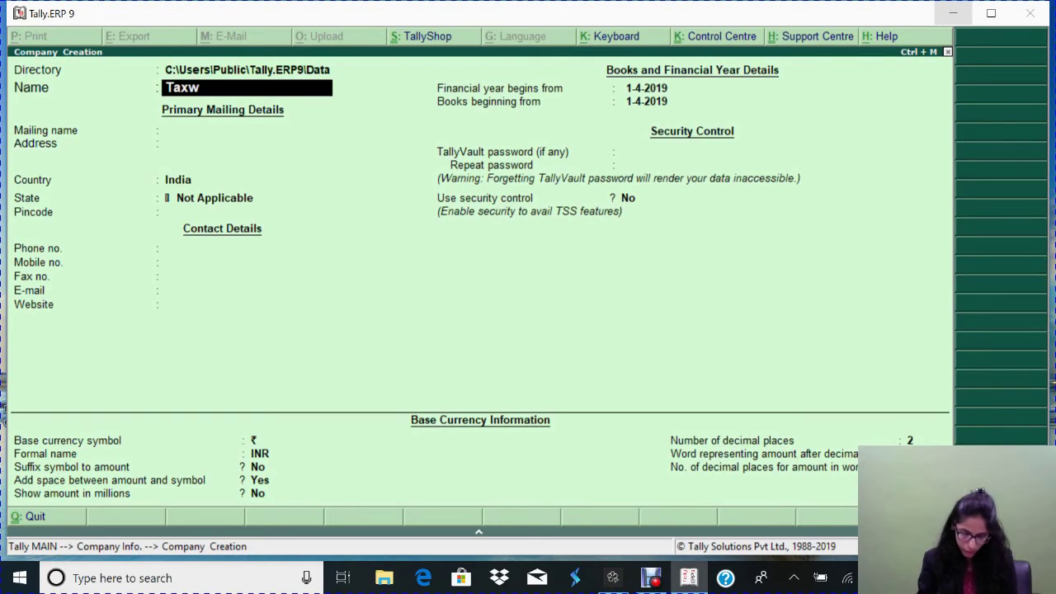
pyautogui.write('ay')
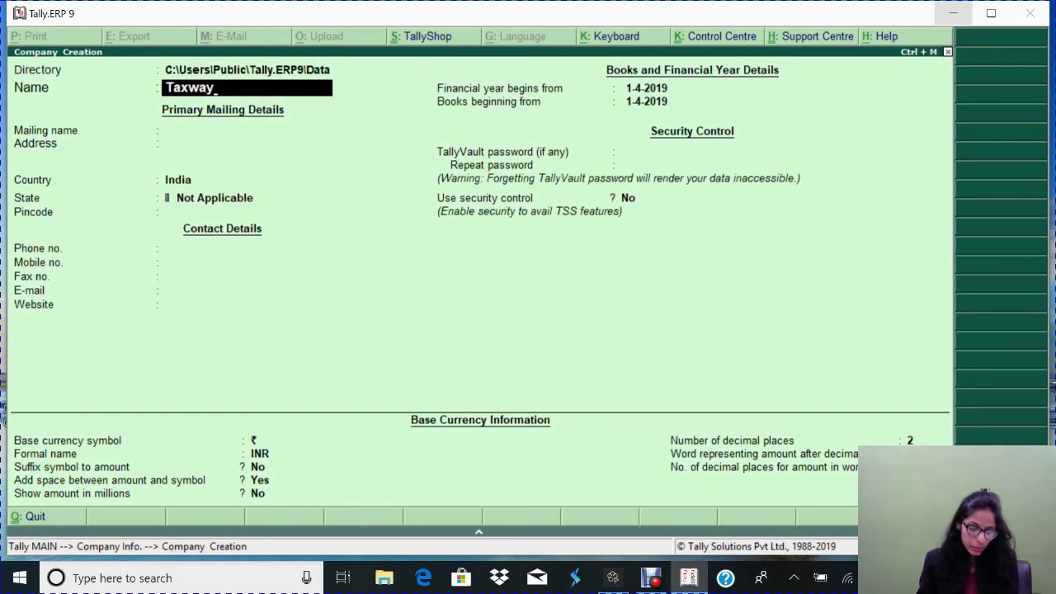
pyautogui.press('Return')
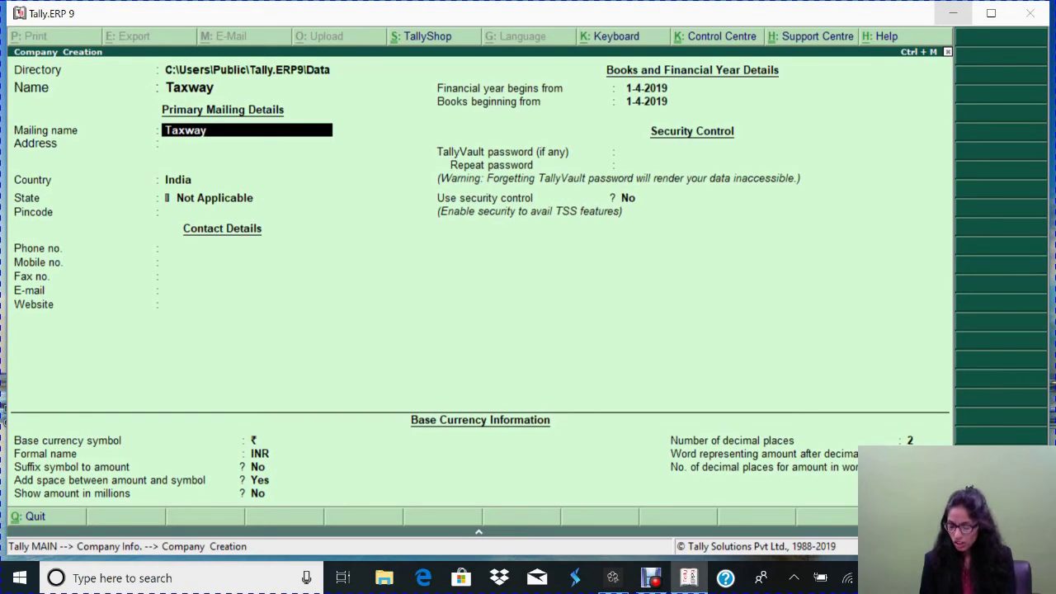
pyautogui.press('Up')
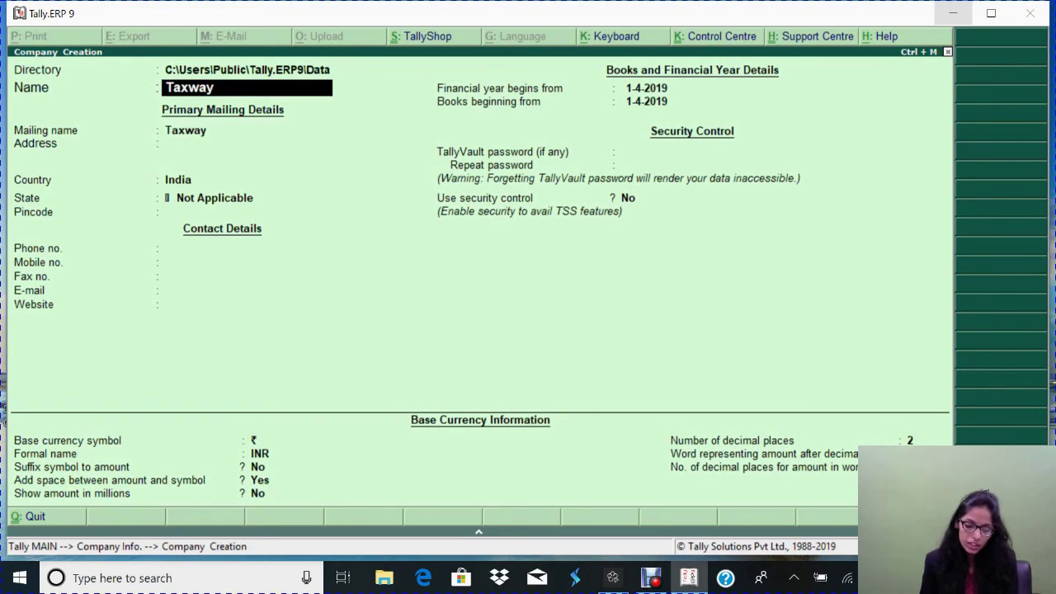
pyautogui.press('Return')
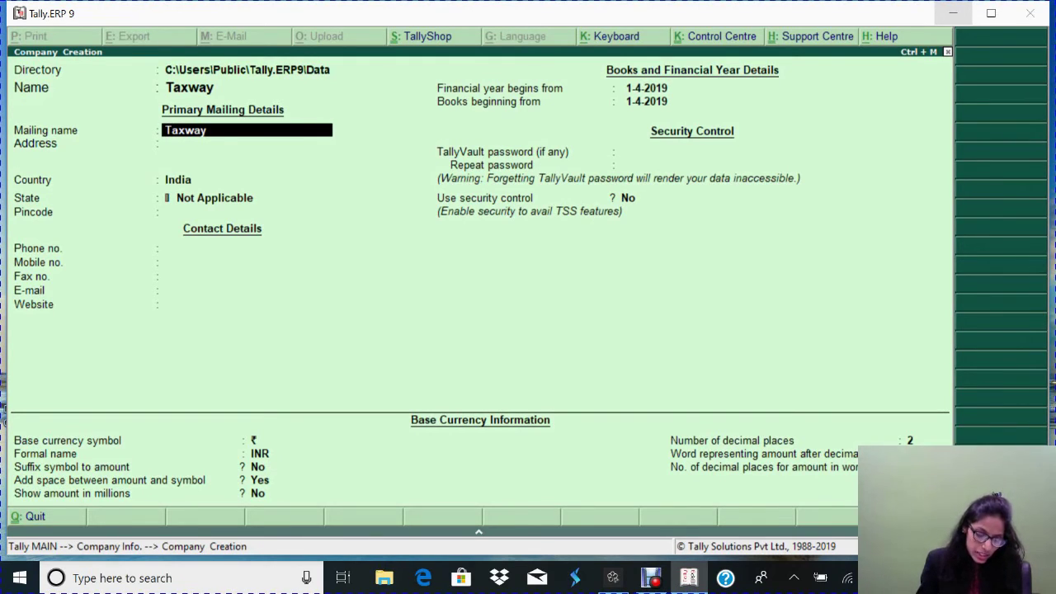
pyautogui.press('Return')
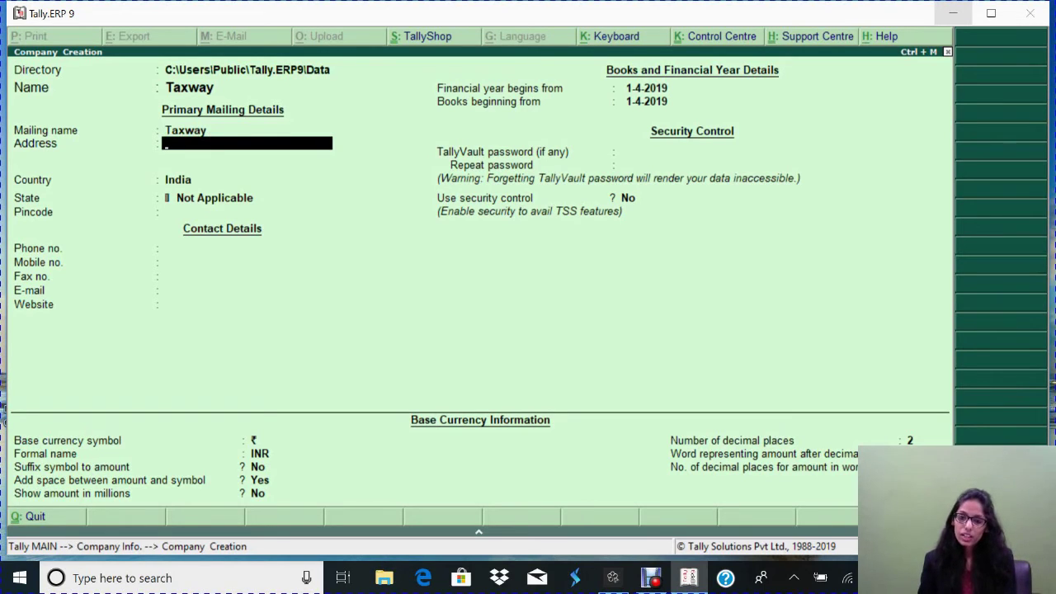
# - Fill in the company's address, keep India as the country and choose Rajasthan as the state
pyautogui.write('Xyz')
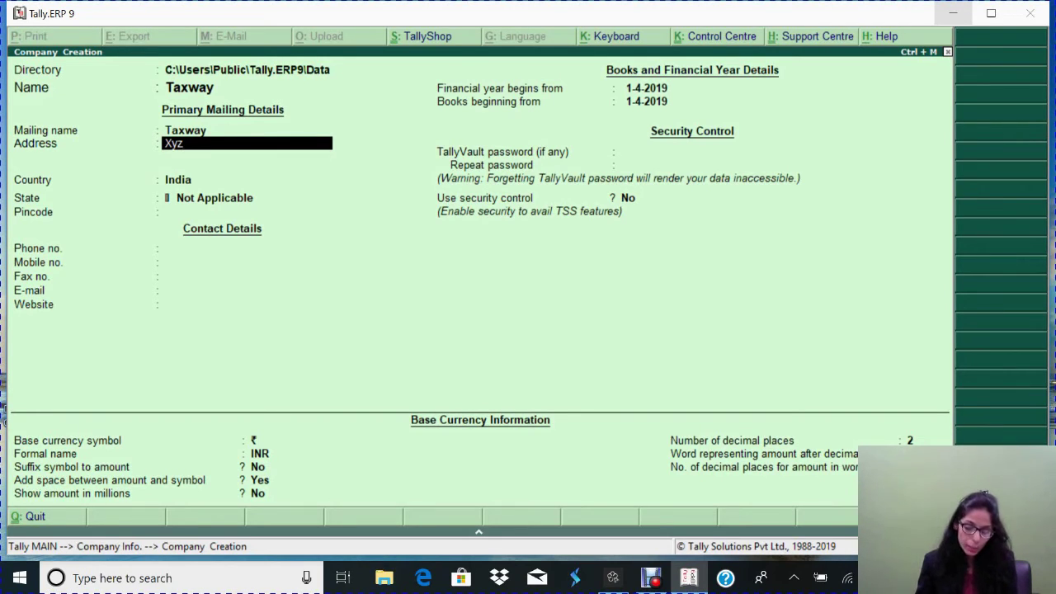
pyautogui.press('Return')
pyautogui.press('Return')
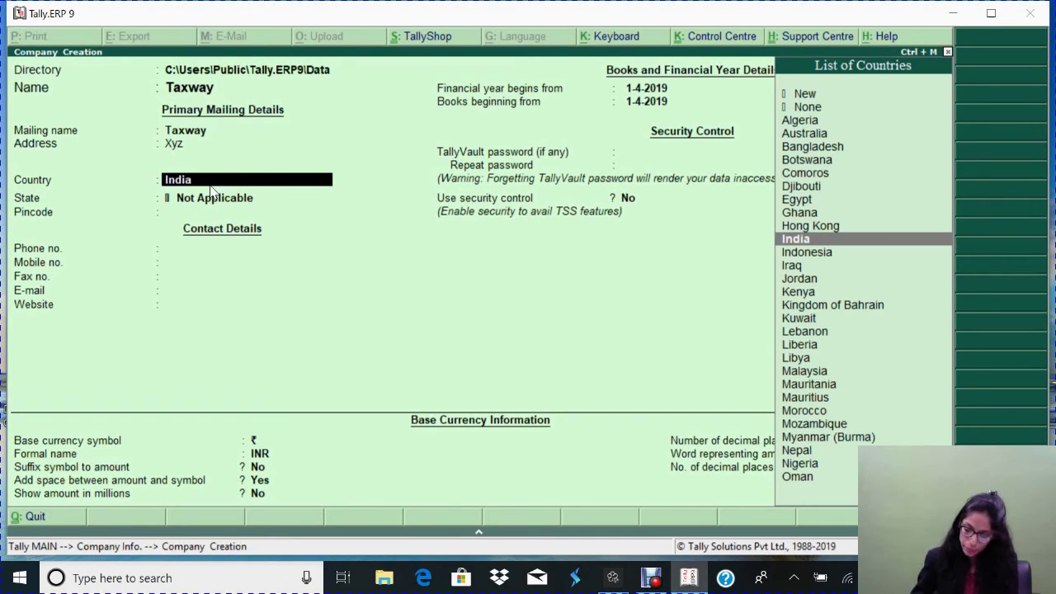
pyautogui.press('Return')
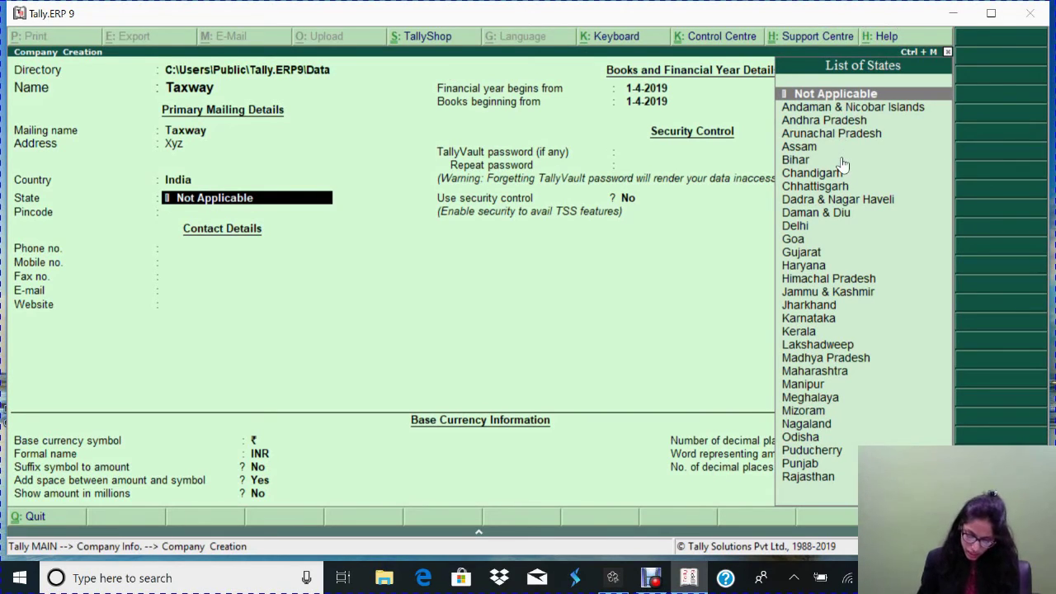
pyautogui.write('R')
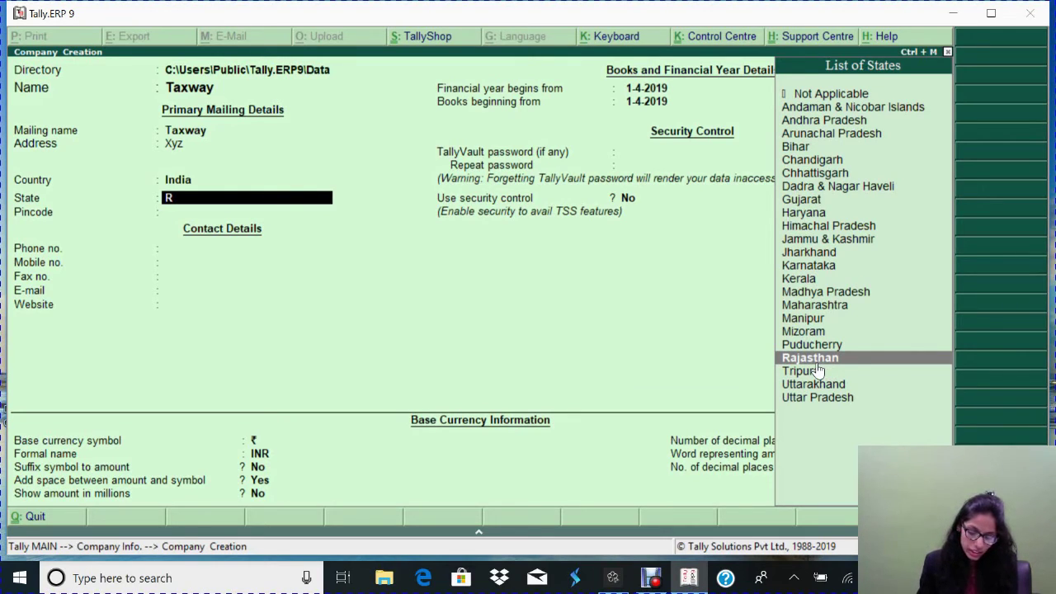
pyautogui.press('Return')
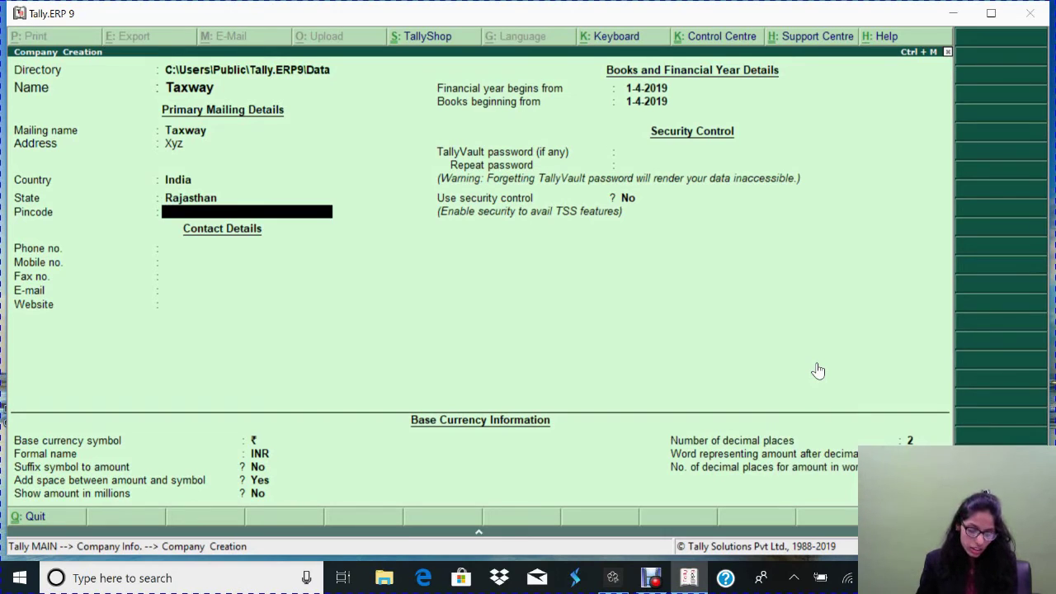
# - Leave the pincode and all contact details from phone number to website blank
pyautogui.press('Return')
pyautogui.press('Return')
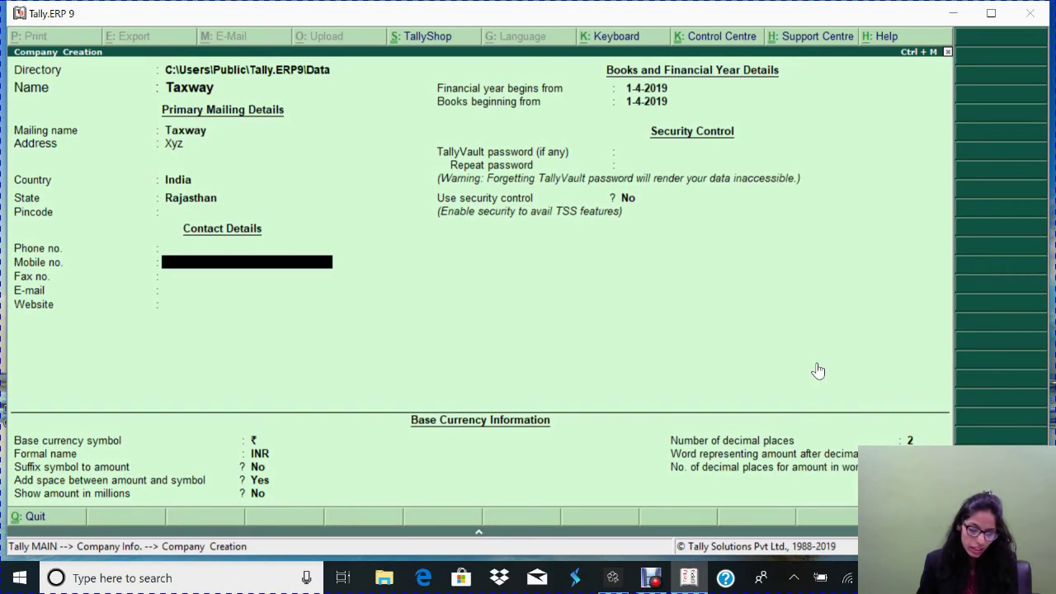
pyautogui.press('Return')
pyautogui.press('Return')
pyautogui.press('Return')
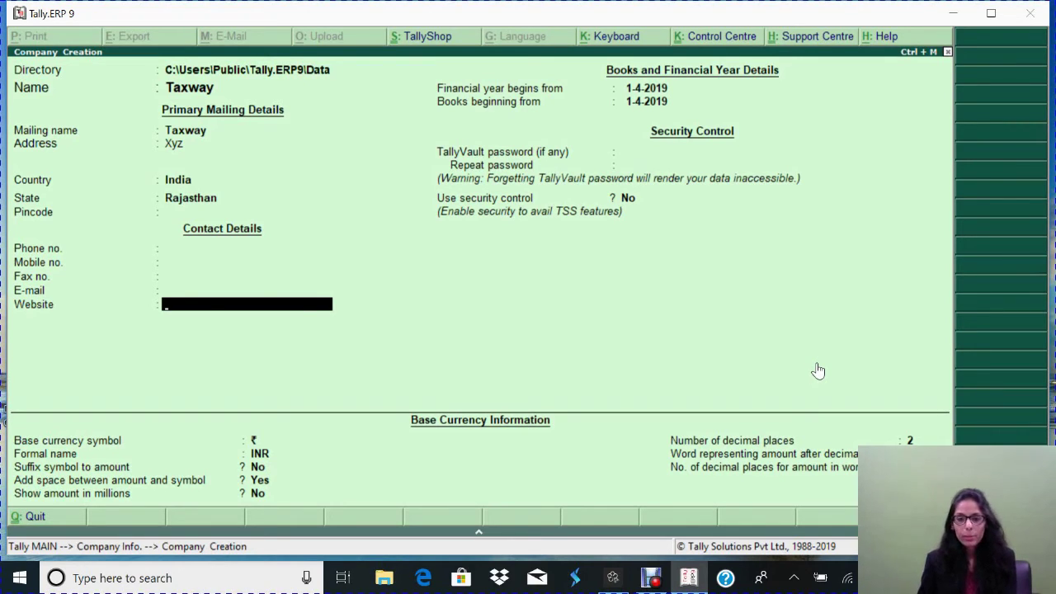
pyautogui.press('Return')
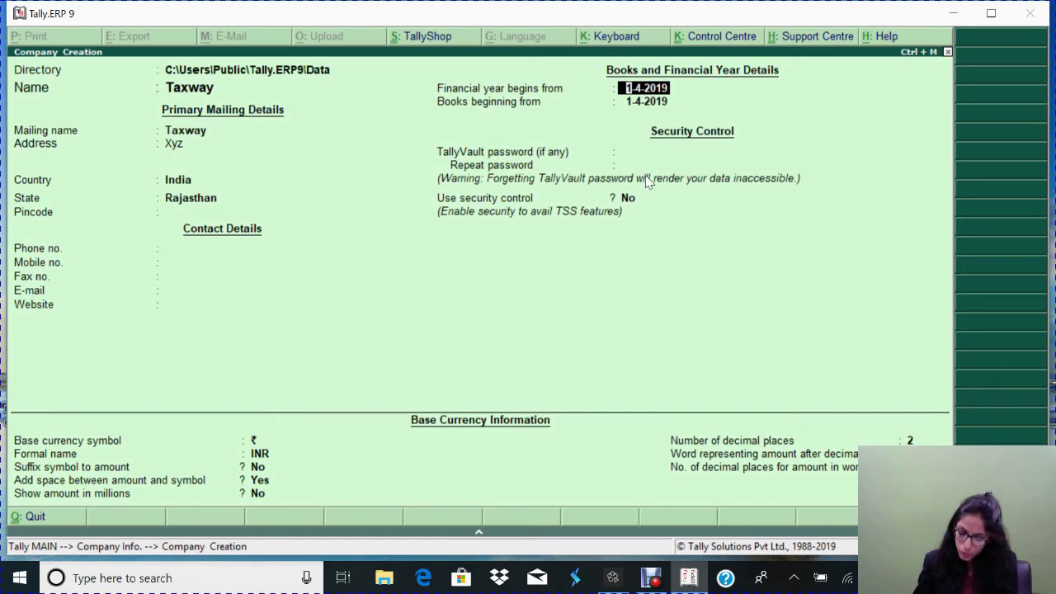
# - Keep 1-4-2019 as the financial year start and set the books beginning date to 1-7-2019
pyautogui.press('Return')
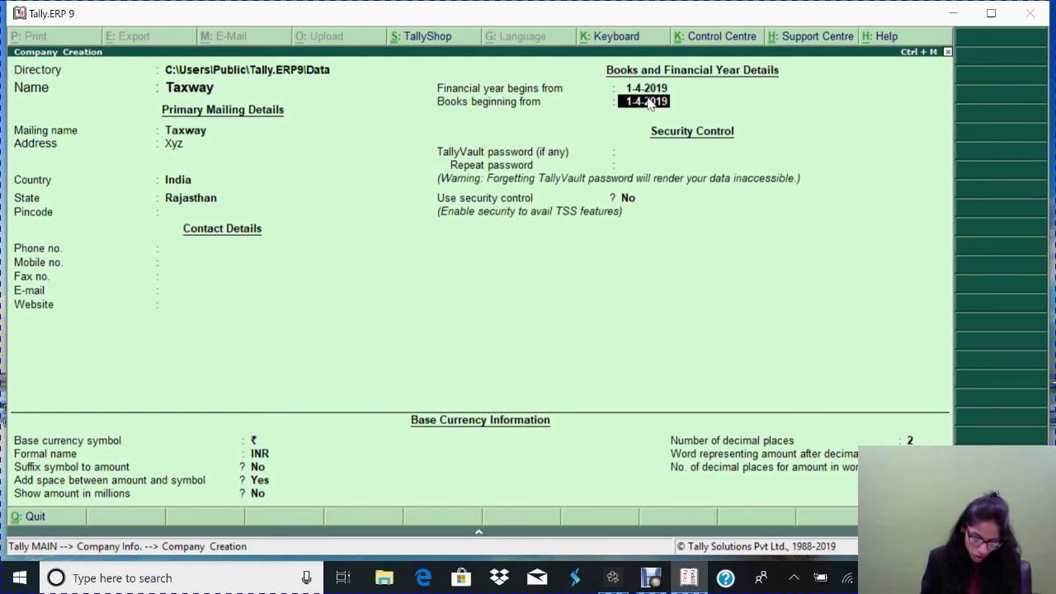
pyautogui.write('1-7')
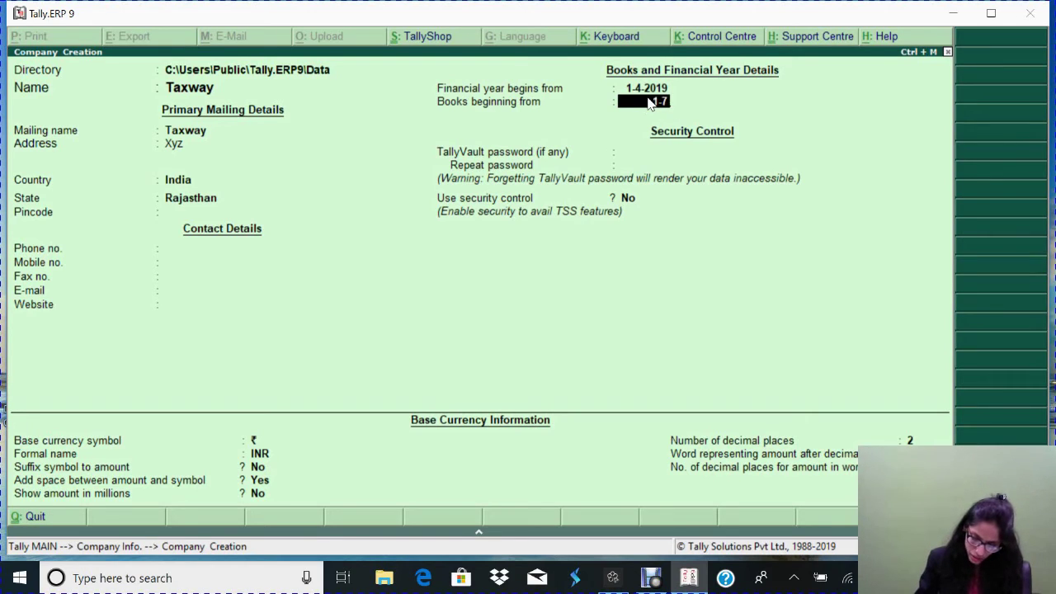
pyautogui.write('-201')
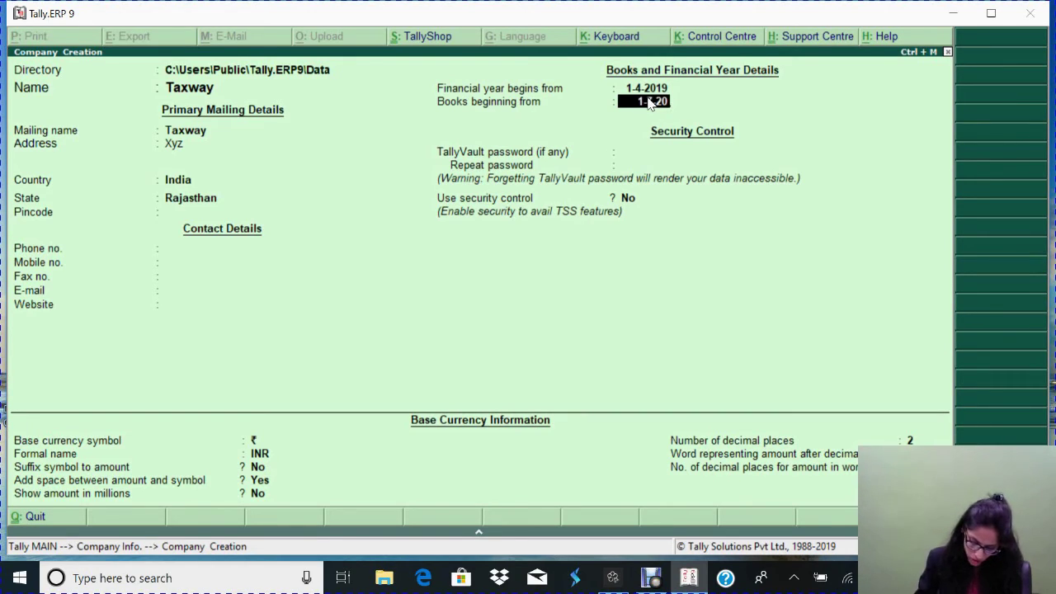
pyautogui.write('9')
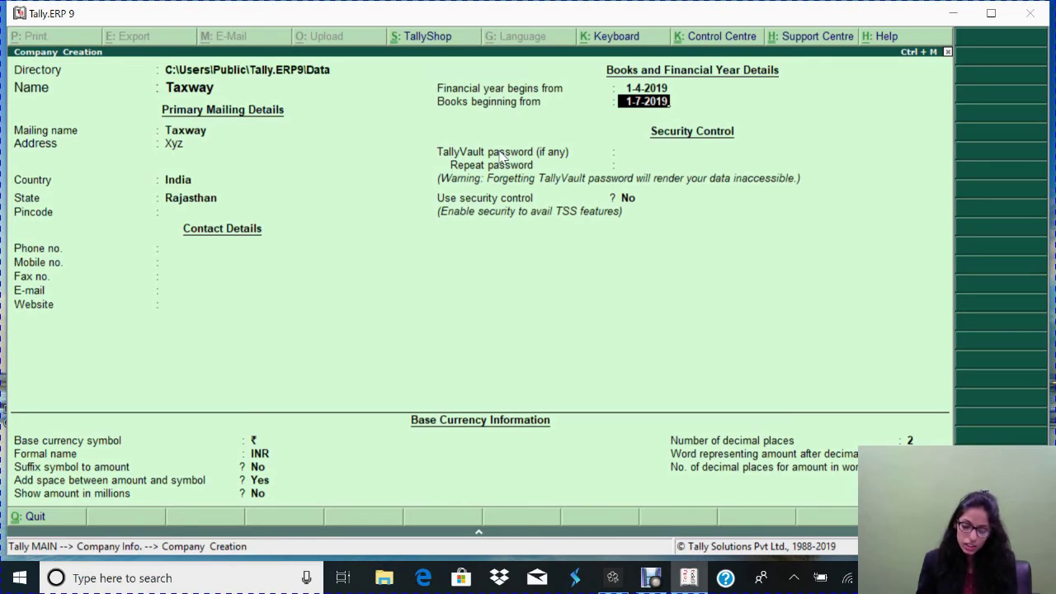
pyautogui.press('Return')
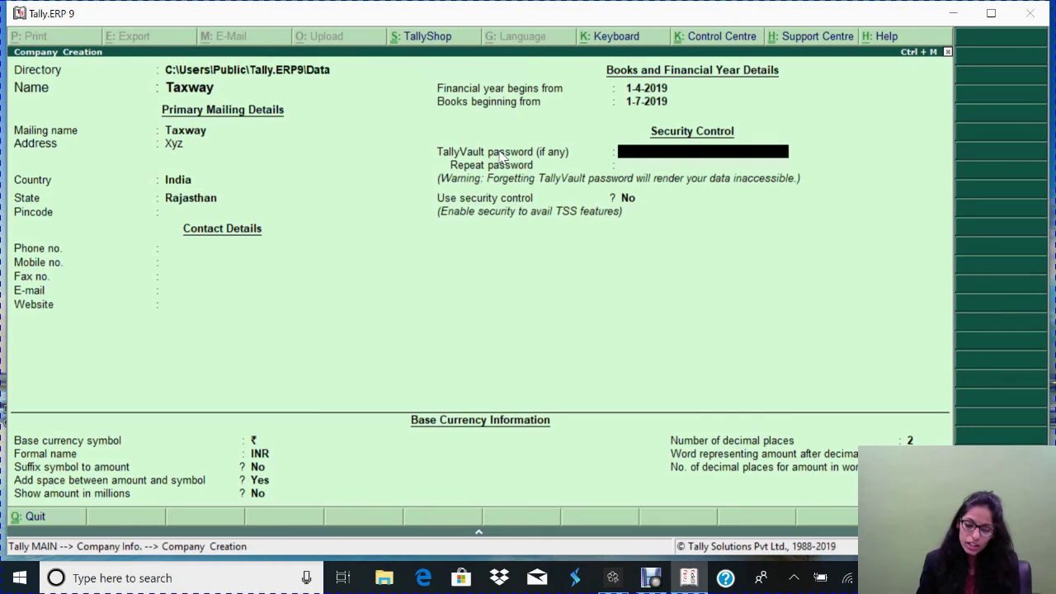
# - Leave the TallyVault password blank and keep Use security control at No
pyautogui.press('Return')
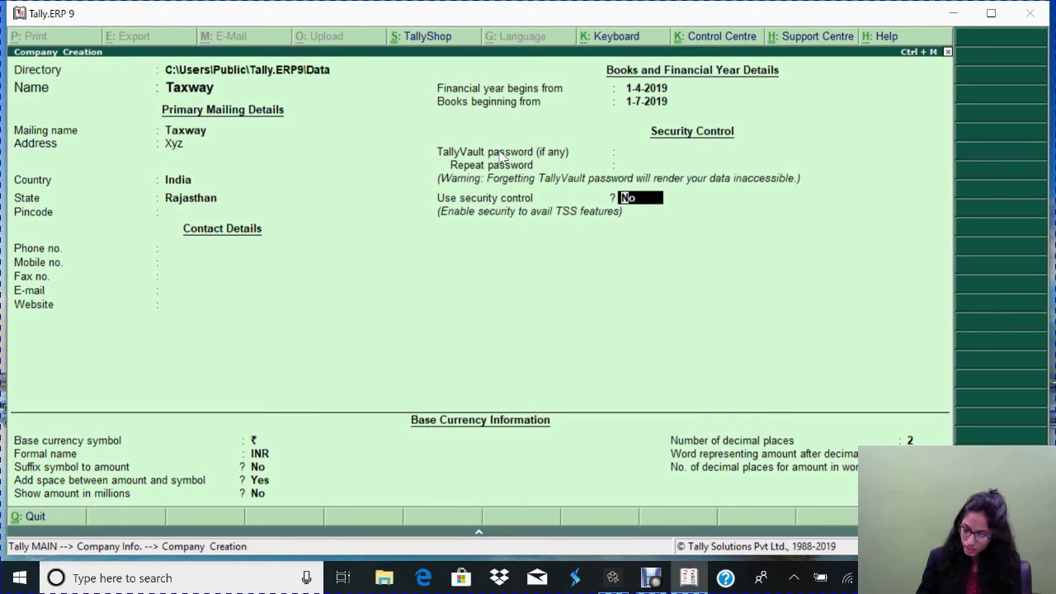
pyautogui.press('BackSpace')
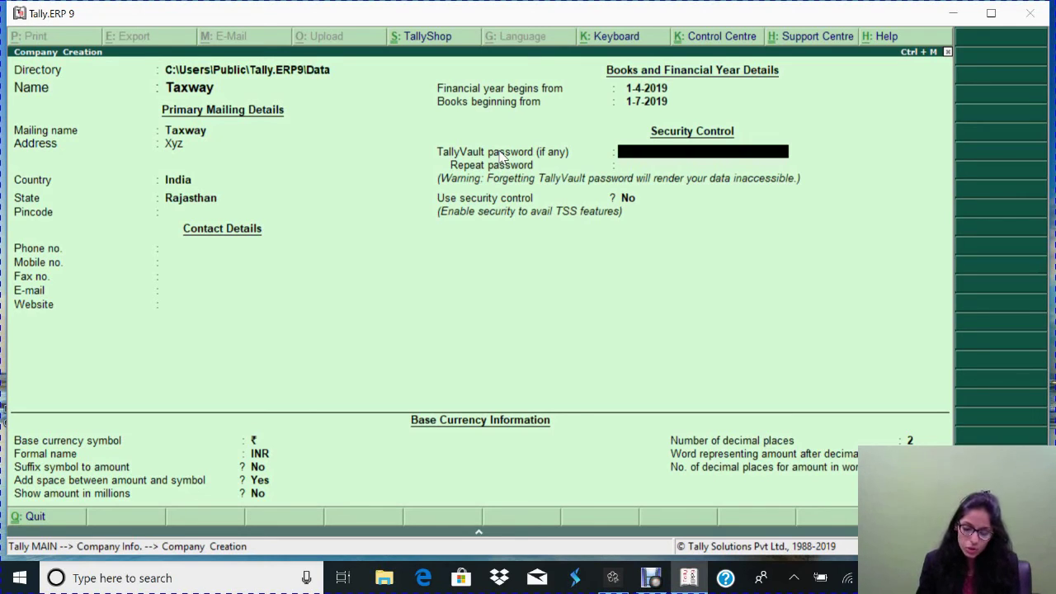
pyautogui.press('Return')
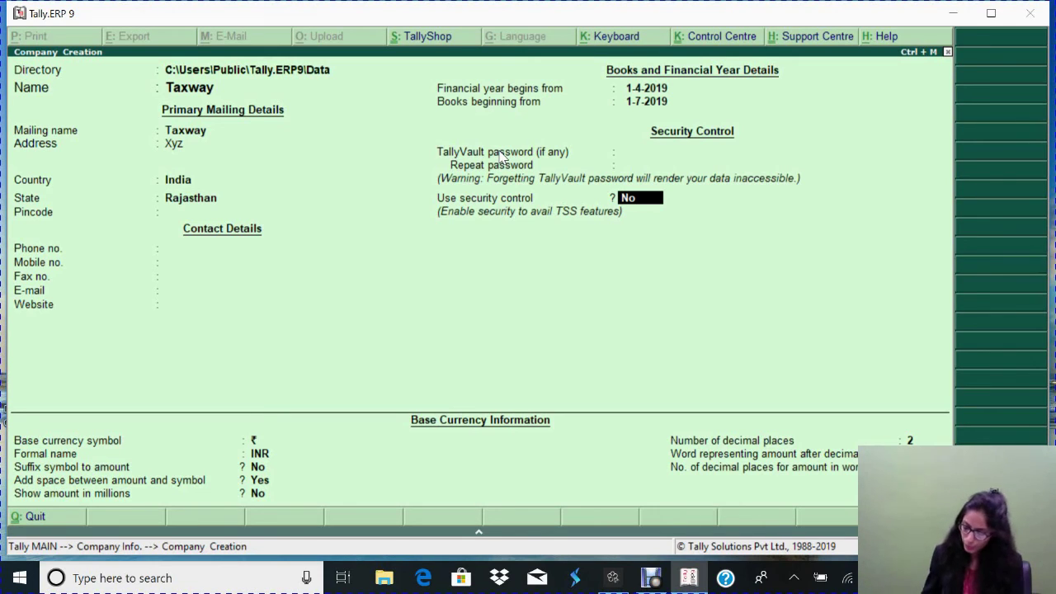
pyautogui.press('Return')
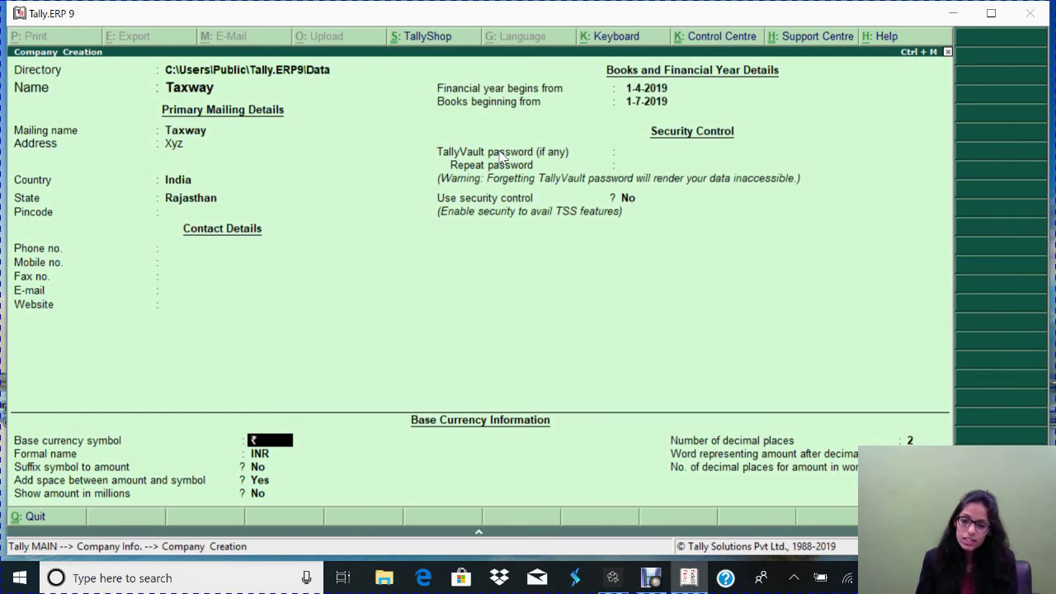
# - Keep the base currency defaults (₹, INR, two decimal places) and save the company
pyautogui.press('Return')
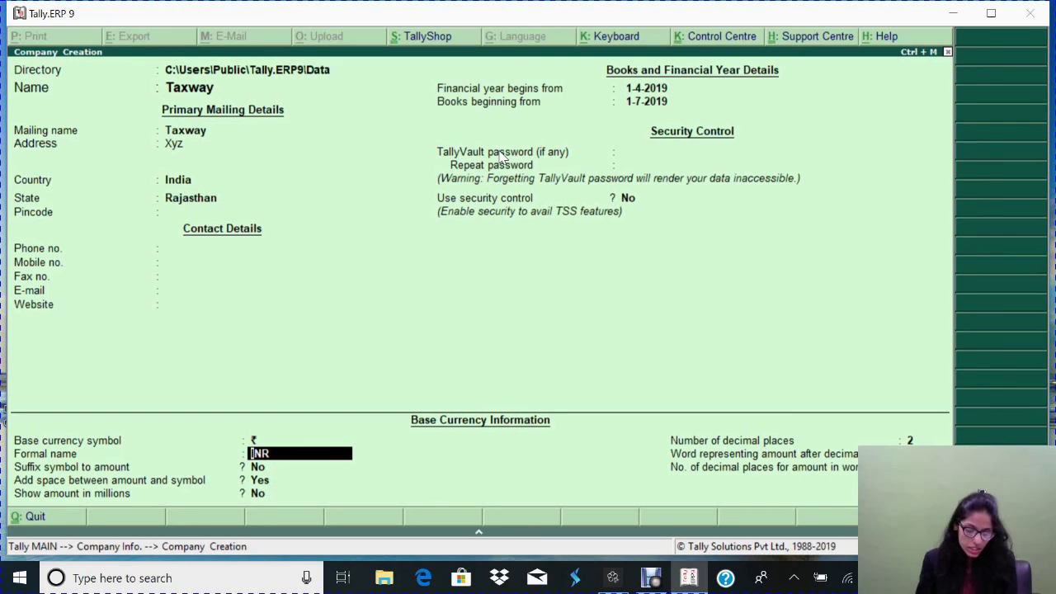
pyautogui.press('Return')
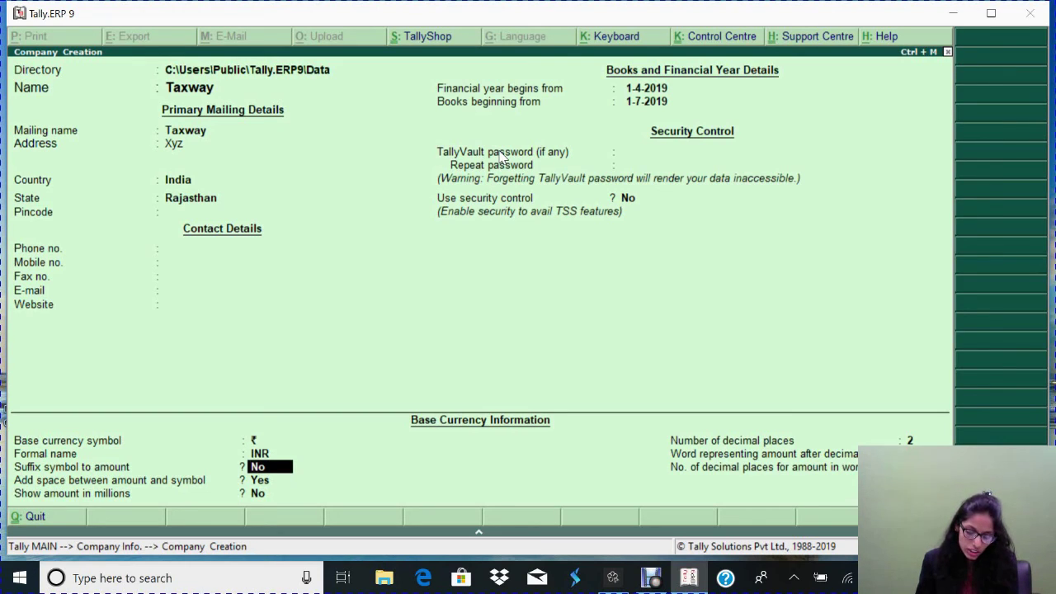
pyautogui.press('Return')
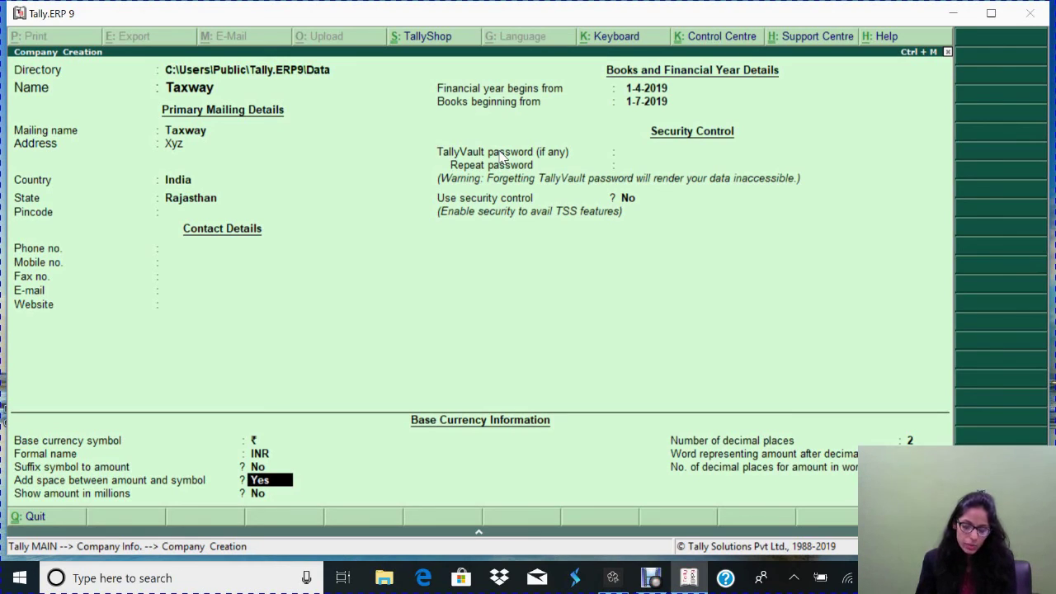
pyautogui.press('Return')
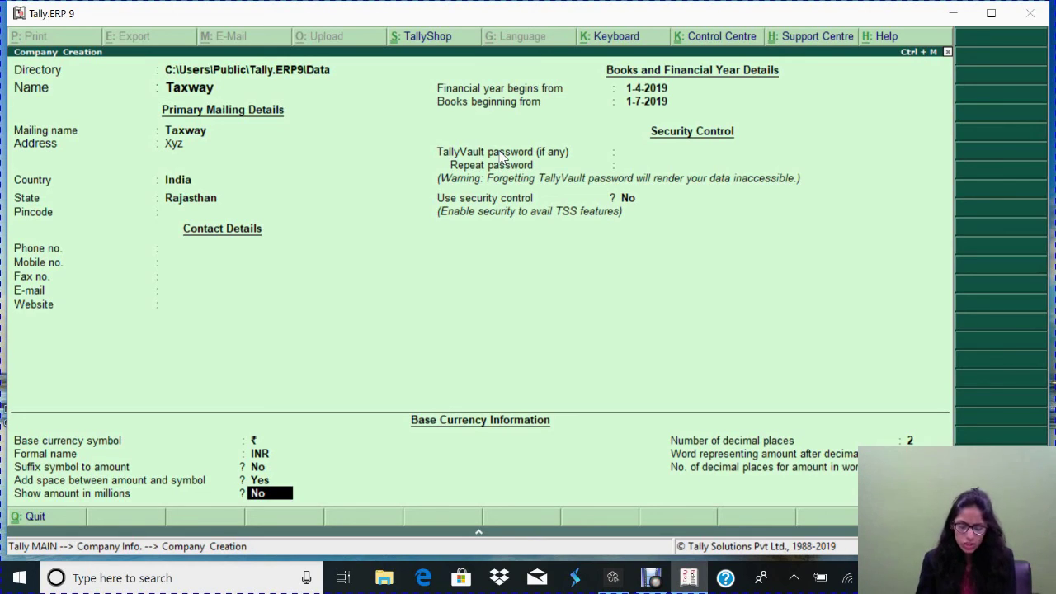
pyautogui.press('Return')
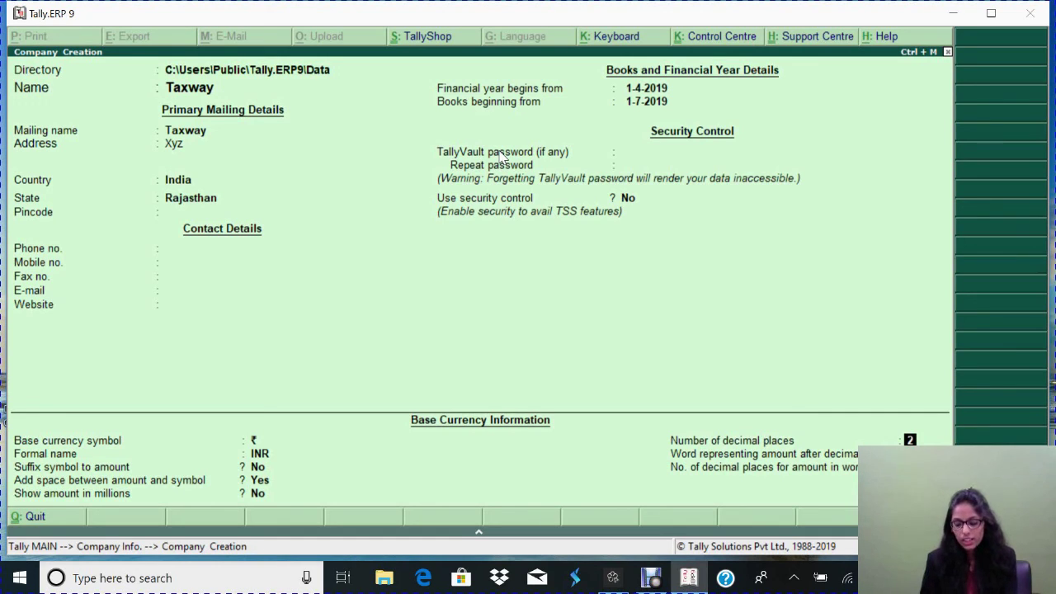
pyautogui.press('Return')
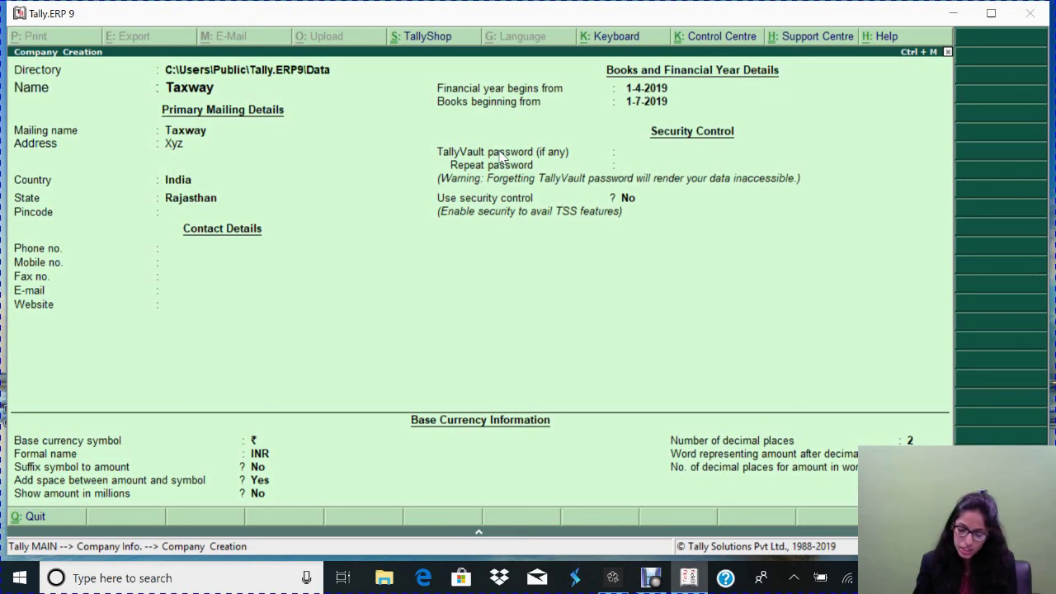
pyautogui.hotkey('ctrl', 'a')
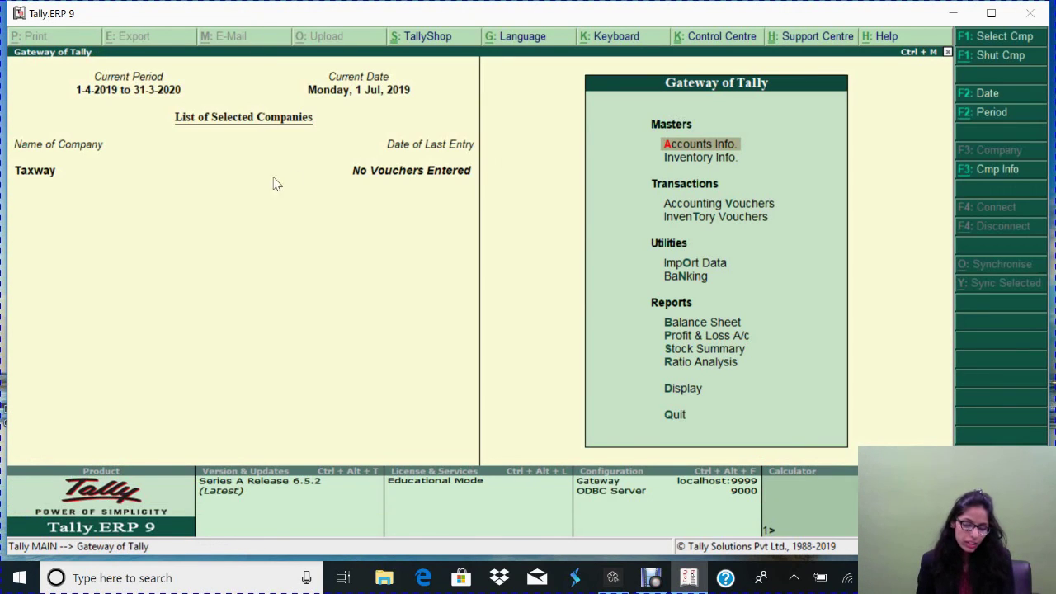